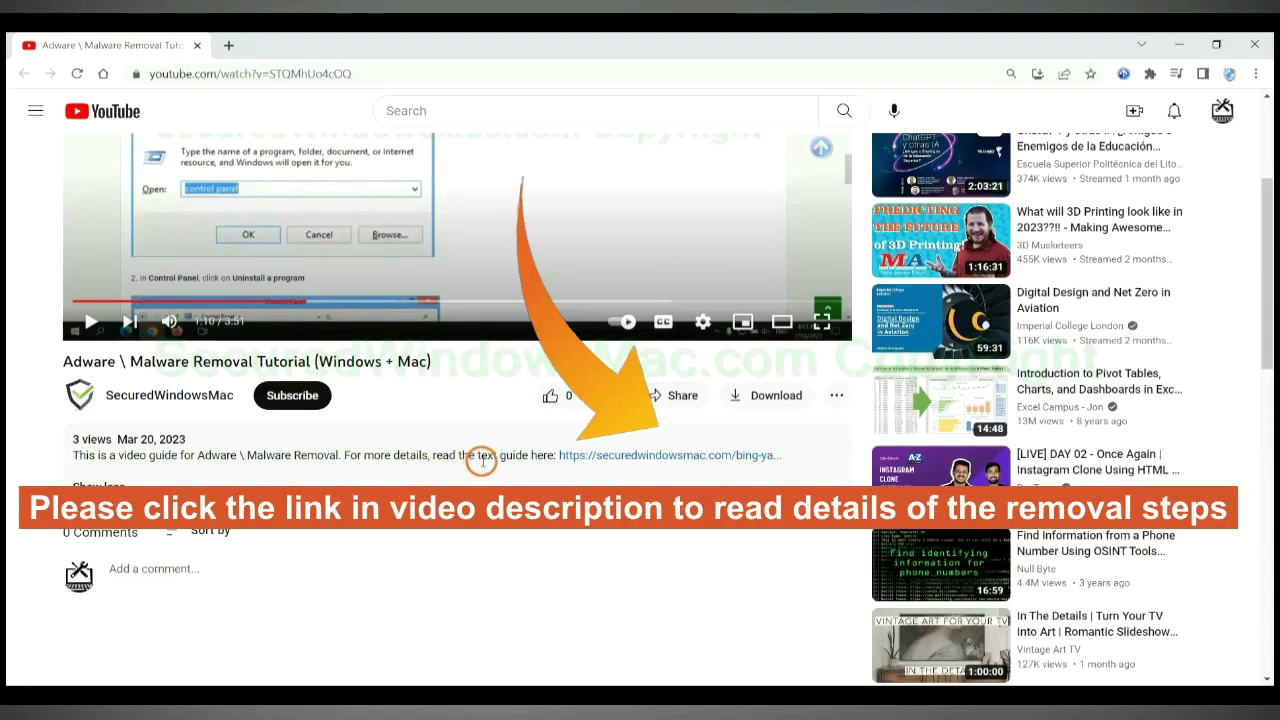
- Open the securedwindowsmac.com removal guide from the YouTube video description in a new tab
left_click(610, 458)
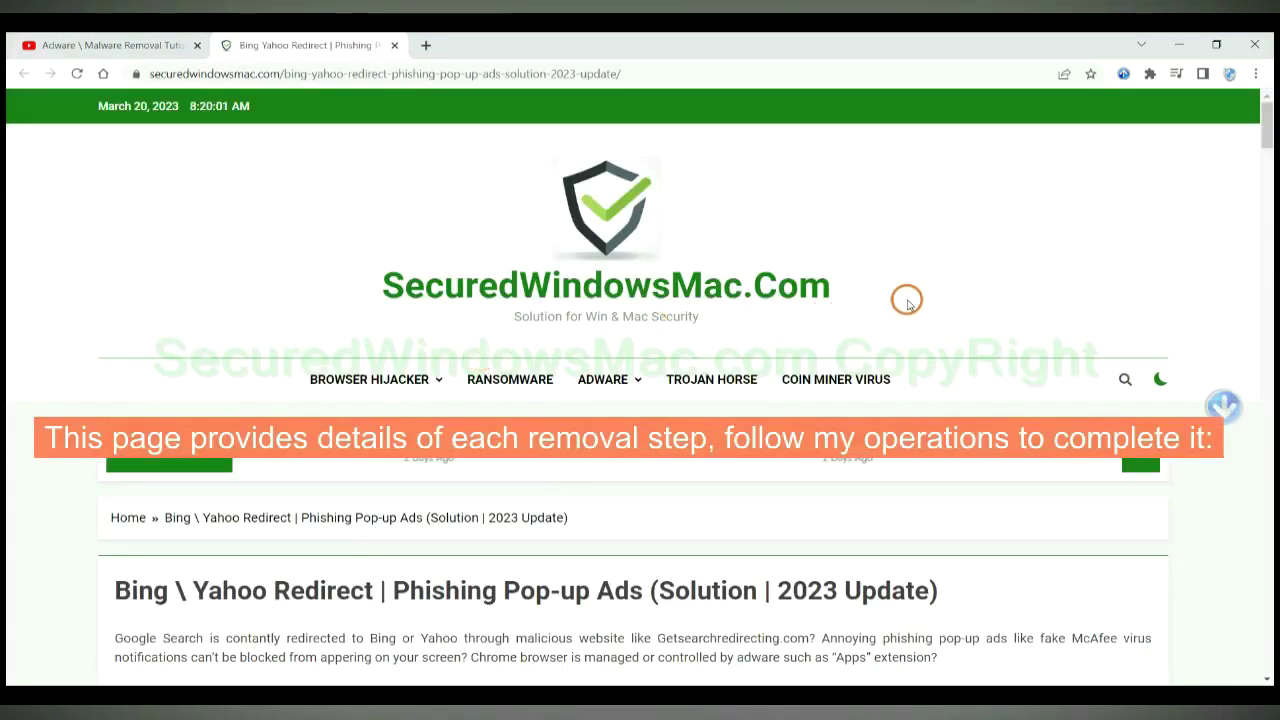
- Scroll the guide to the Instant Automatic Removal section, briefly highlighting its heading
scroll(907, 300, "down", 2)
scroll(907, 300, "down", 5)
scroll(907, 300, "down", 3)
scroll(907, 300, "down", 4)
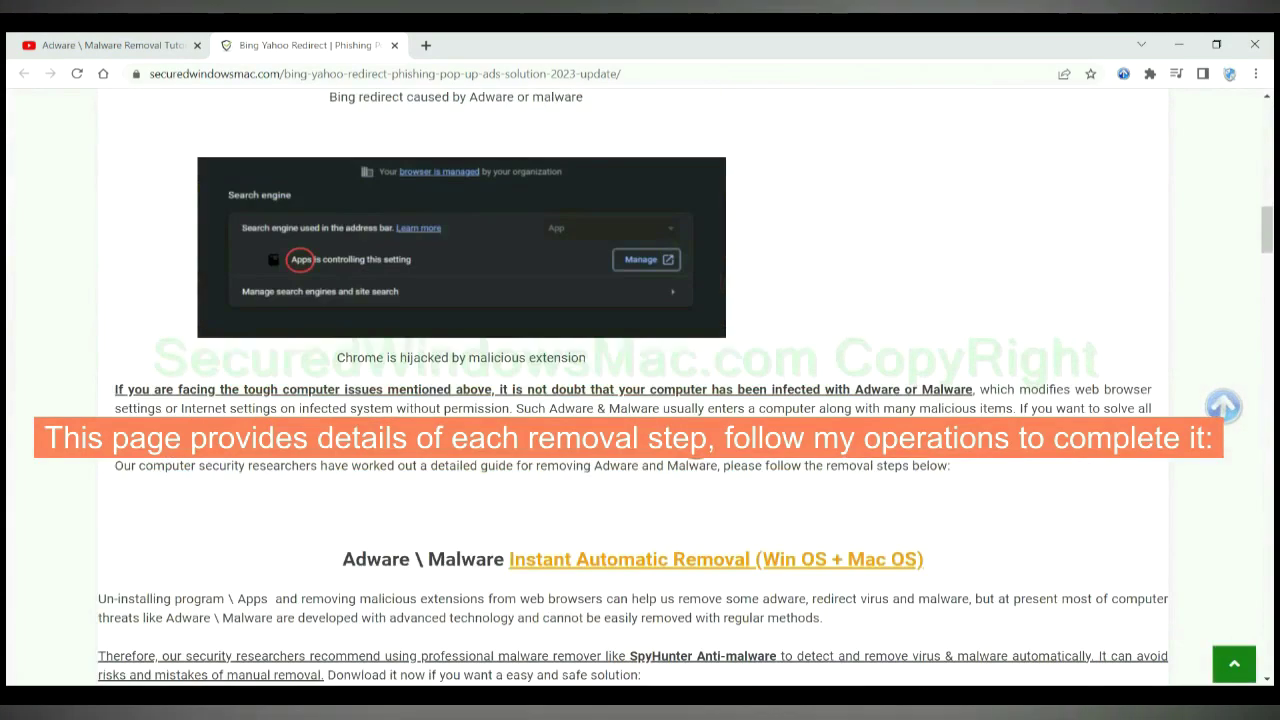
scroll(700, 440, "down", 1)
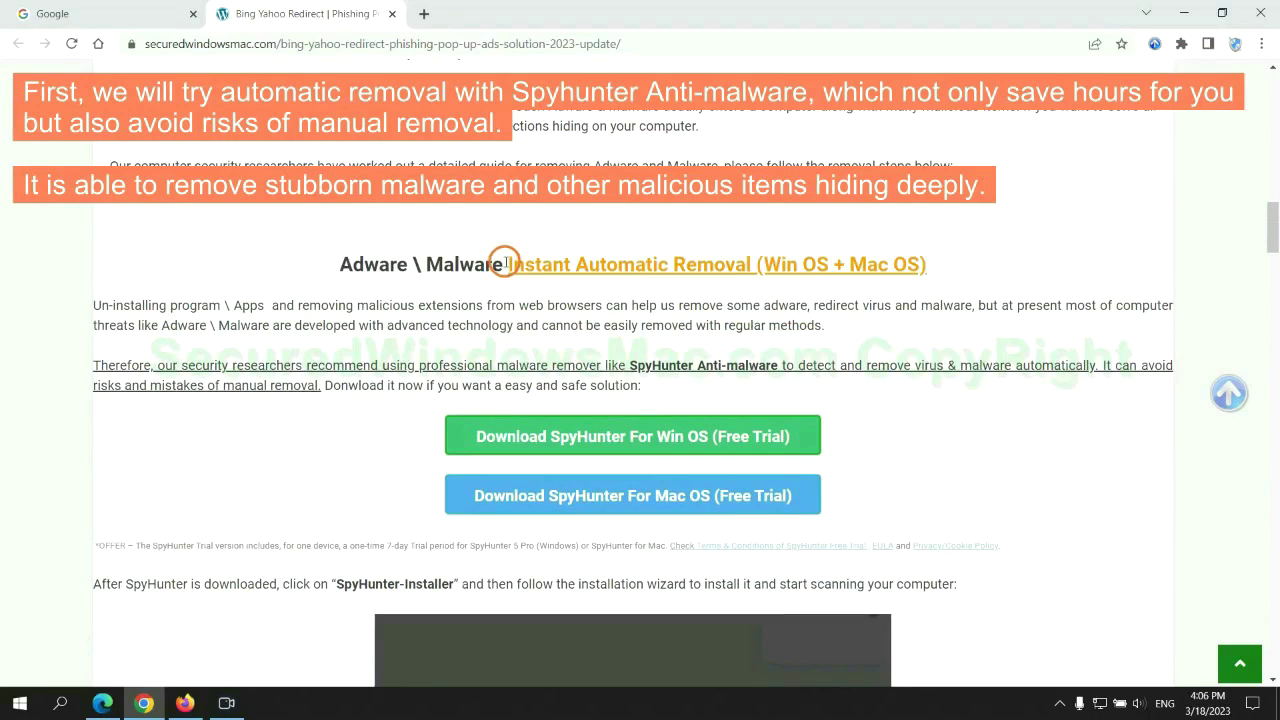
left_click_drag(506, 262, 752, 264)
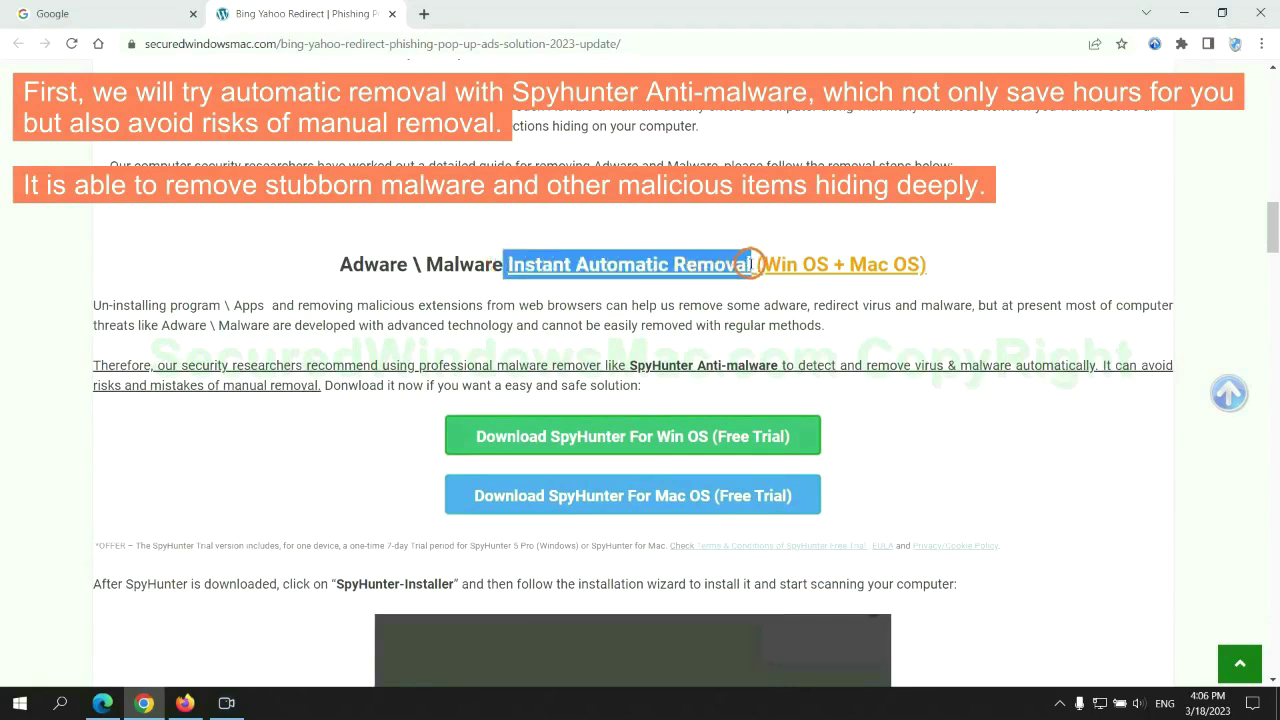
left_click(639, 222)
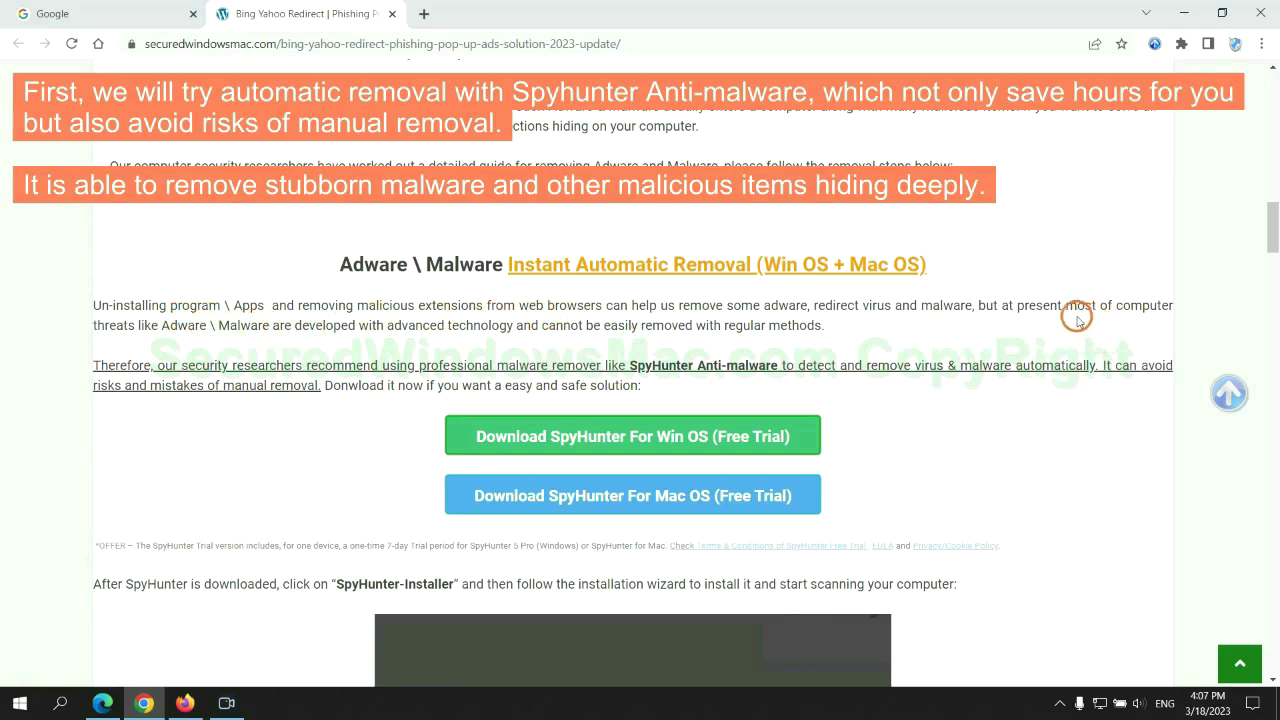
- Download SpyHunter for Windows and keep the installer despite the harmful-file warning
scroll(635, 368, "down", 1)
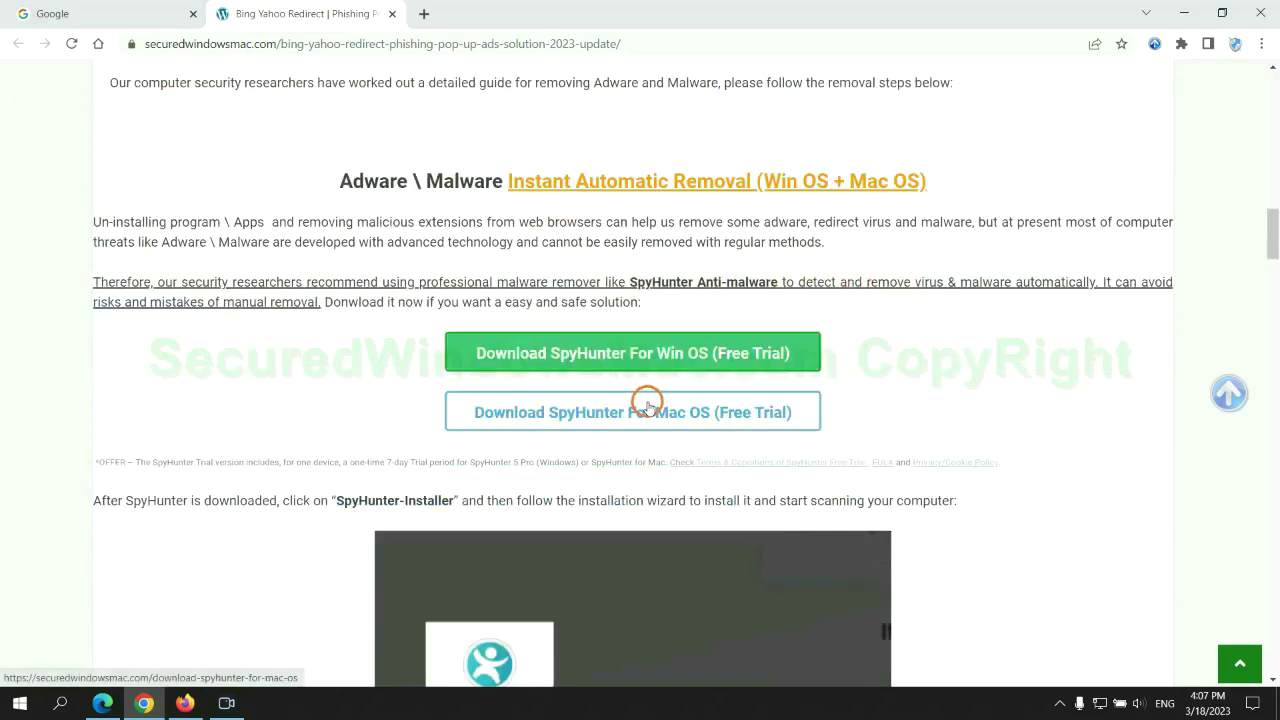
scroll(647, 405, "down", 1)
scroll(646, 400, "down", 1)
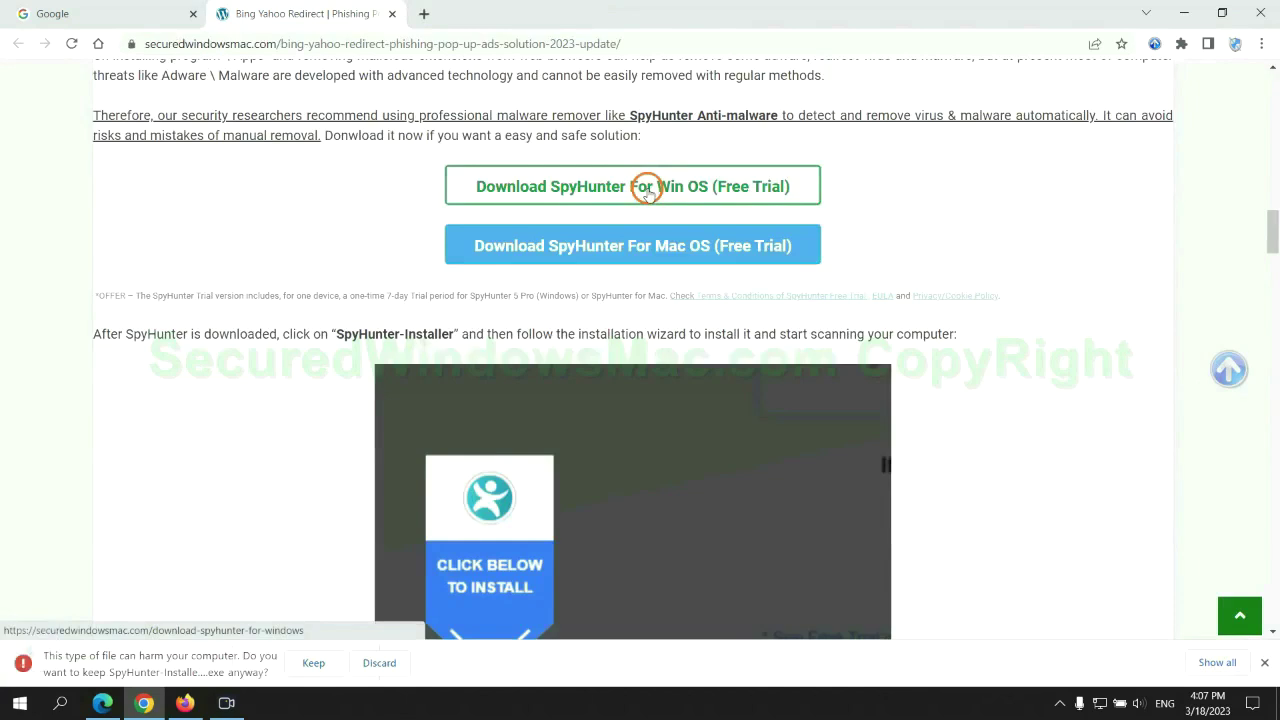
left_click(310, 663)
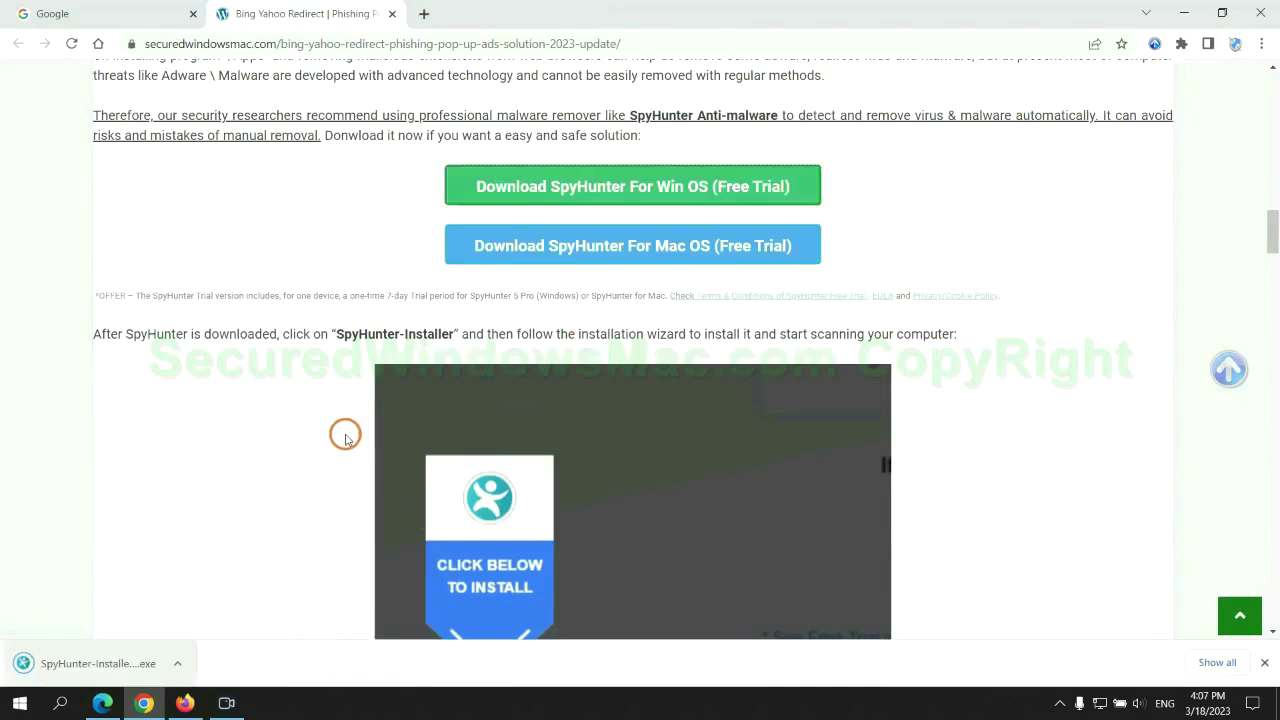
- Launch the SpyHunter installer, continue, and accept the EULA and Privacy Policy
left_click(123, 664)
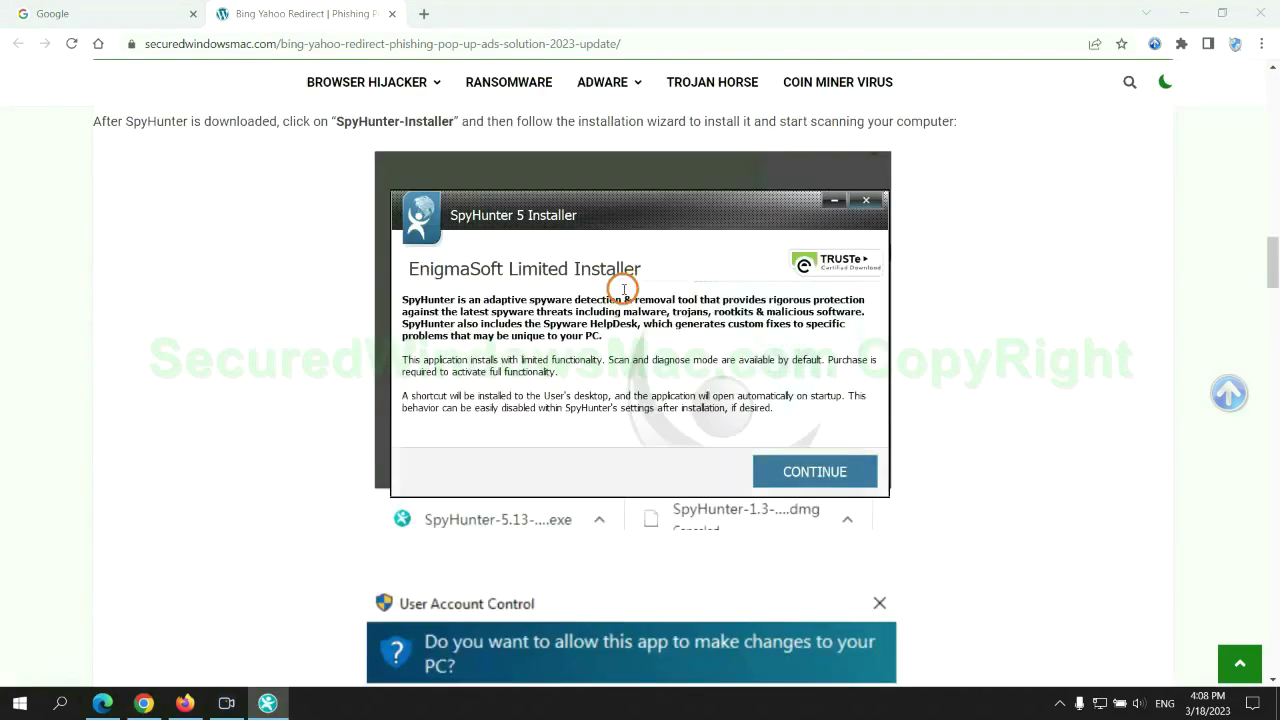
left_click(841, 466)
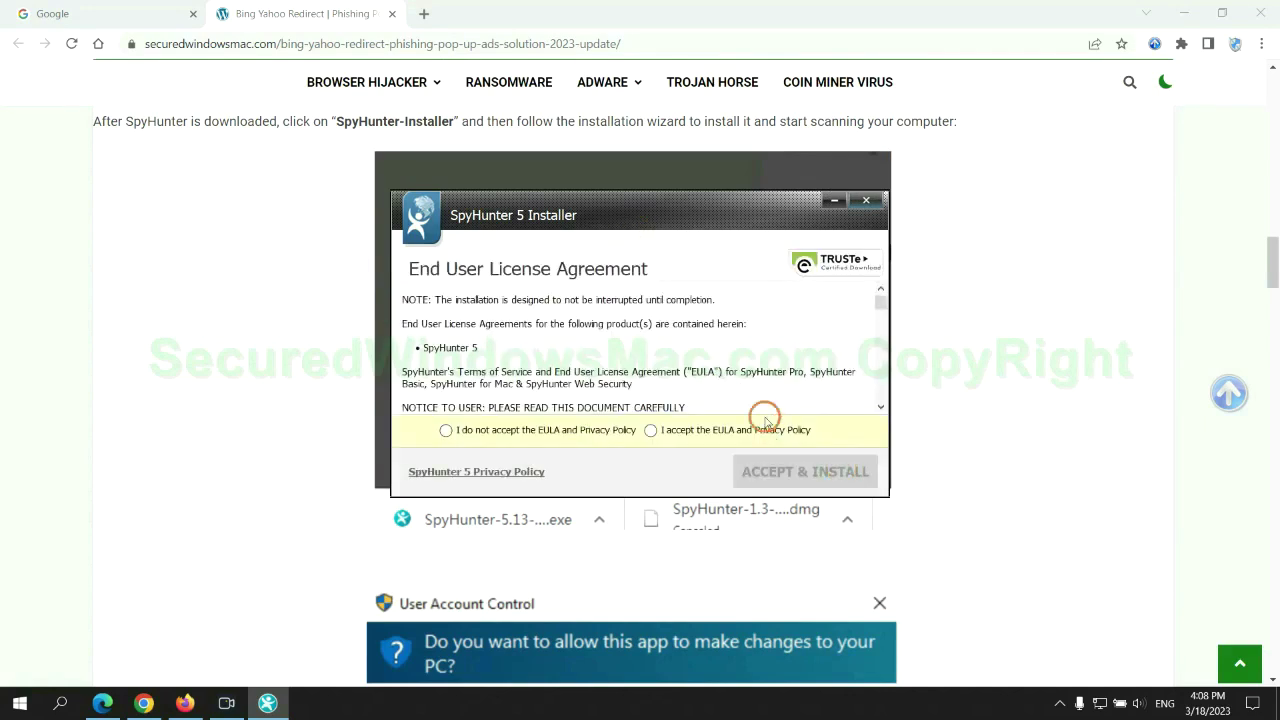
left_click(647, 430)
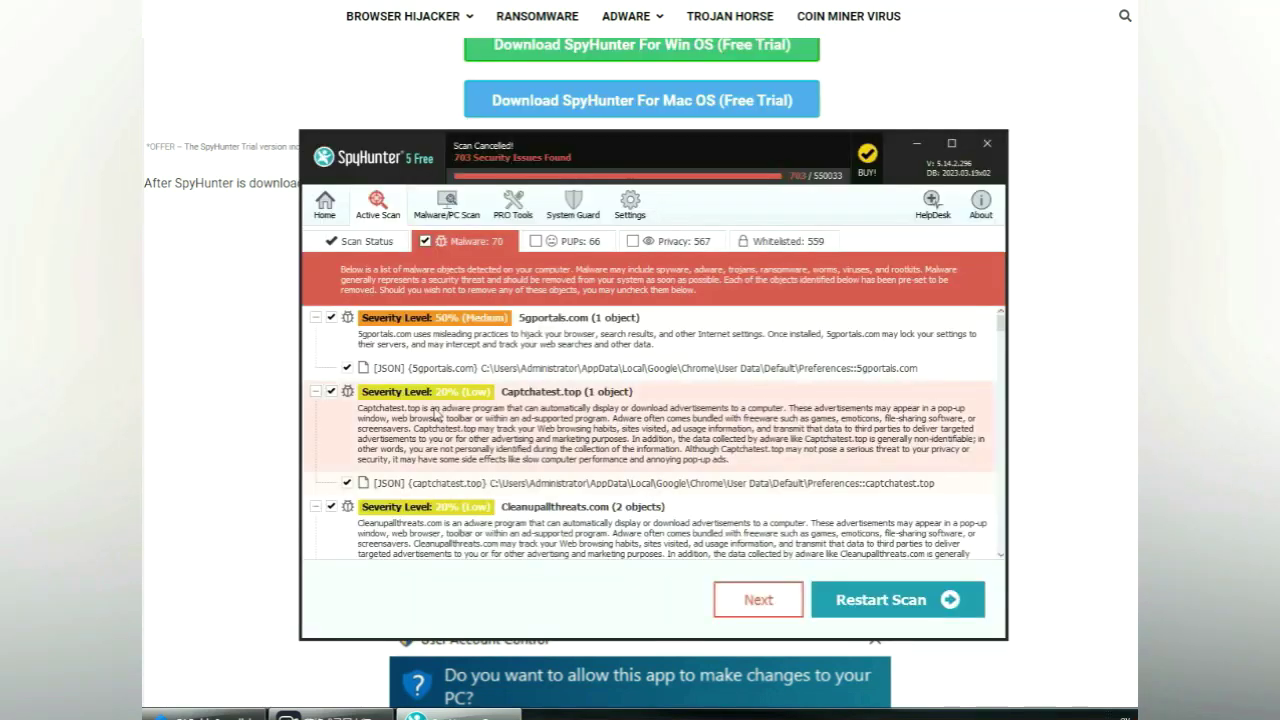
- Proceed past the 703 detected issues and start the FREE Trial (7-Days) registration
left_click(783, 602)
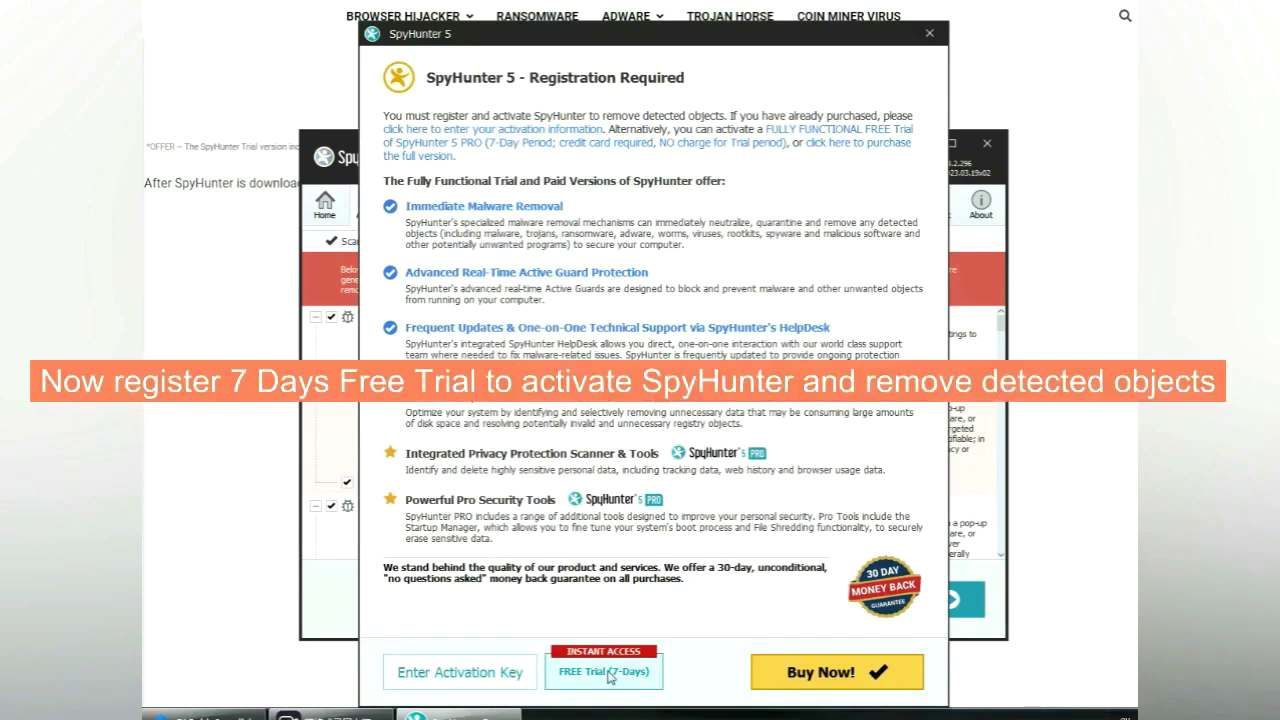
left_click(607, 676)
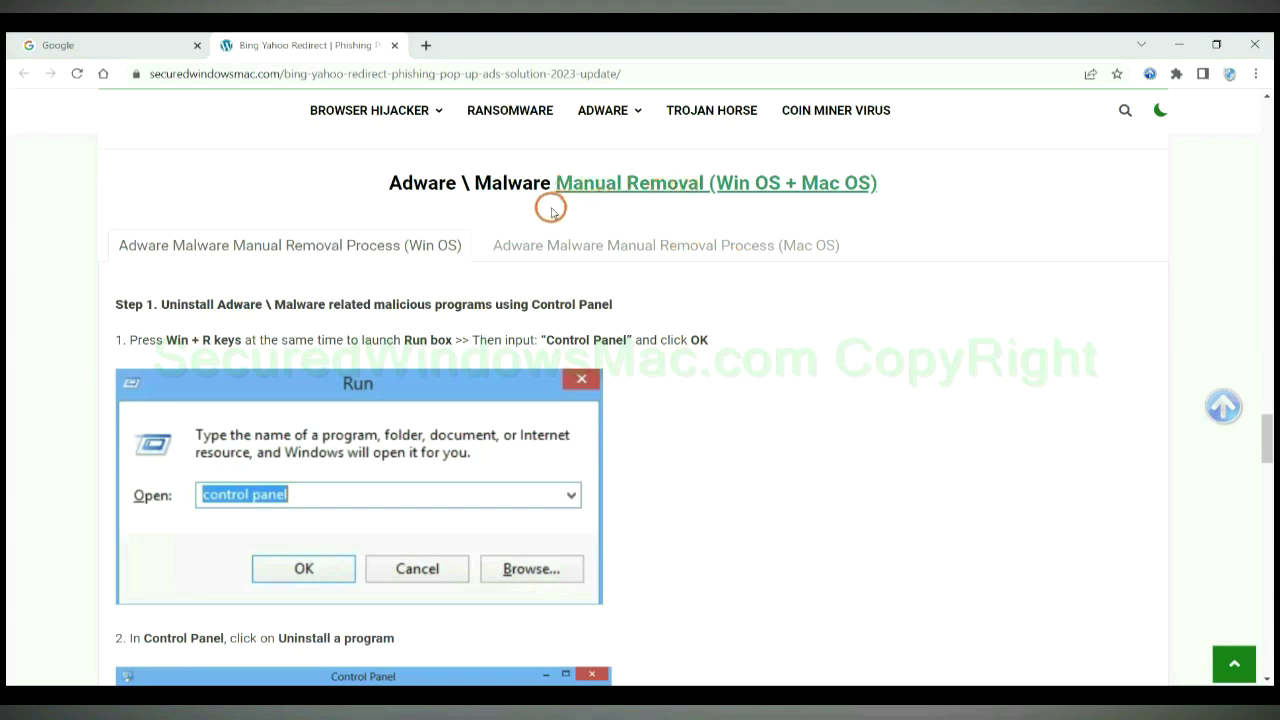
- Highlight the Manual Removal Win/Mac OS heading and scroll to Step 1's Control Panel uninstall instruction
left_click_drag(715, 184, 780, 184)
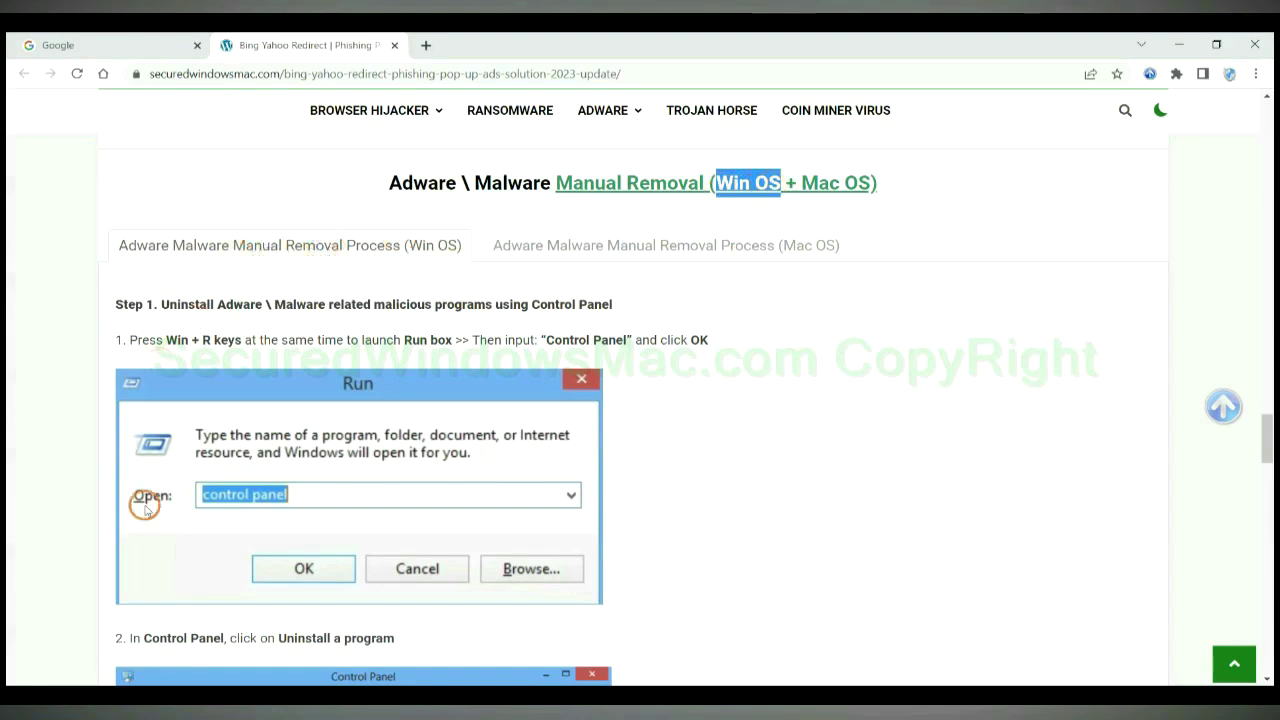
left_click_drag(800, 180, 862, 183)
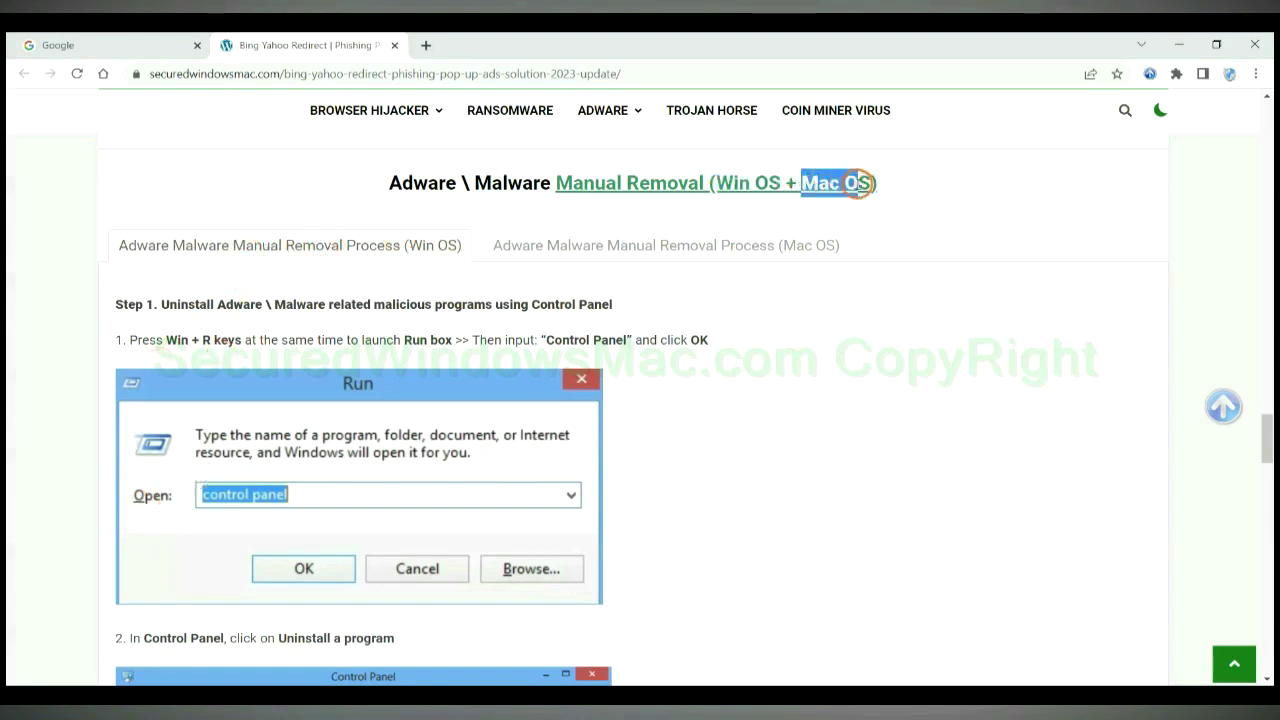
left_click(654, 244)
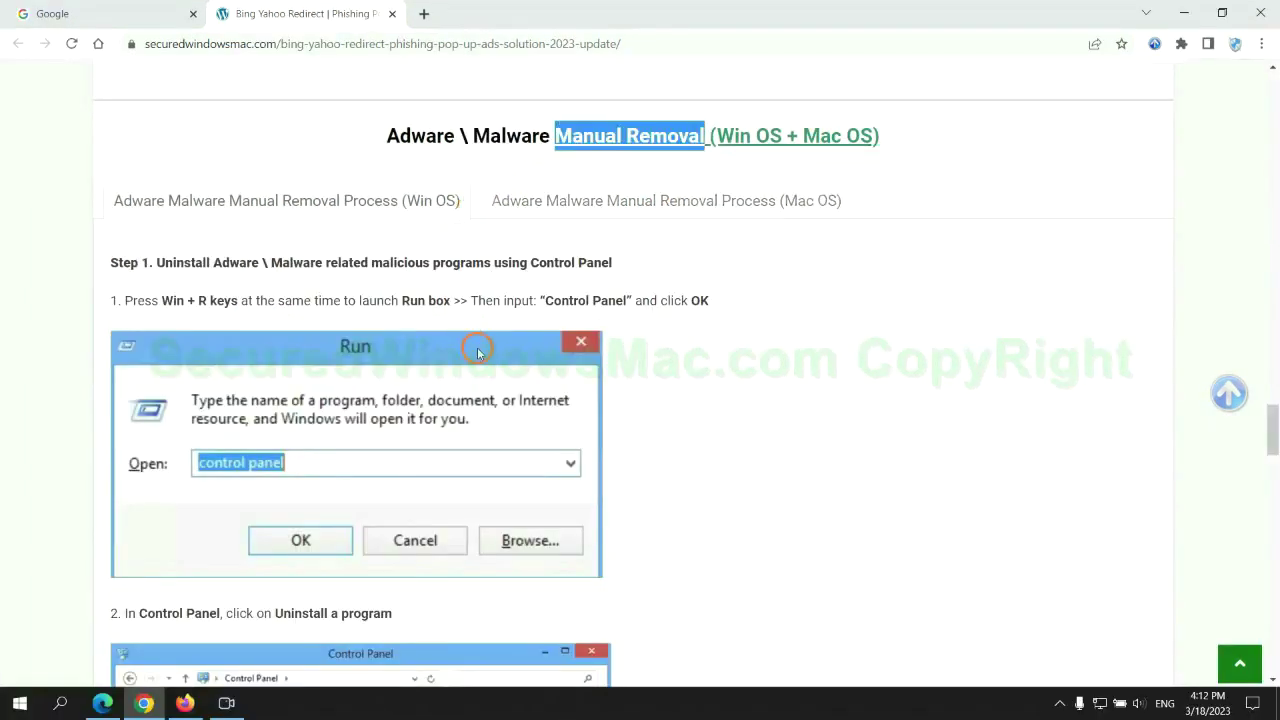
scroll(477, 352, "up", 1)
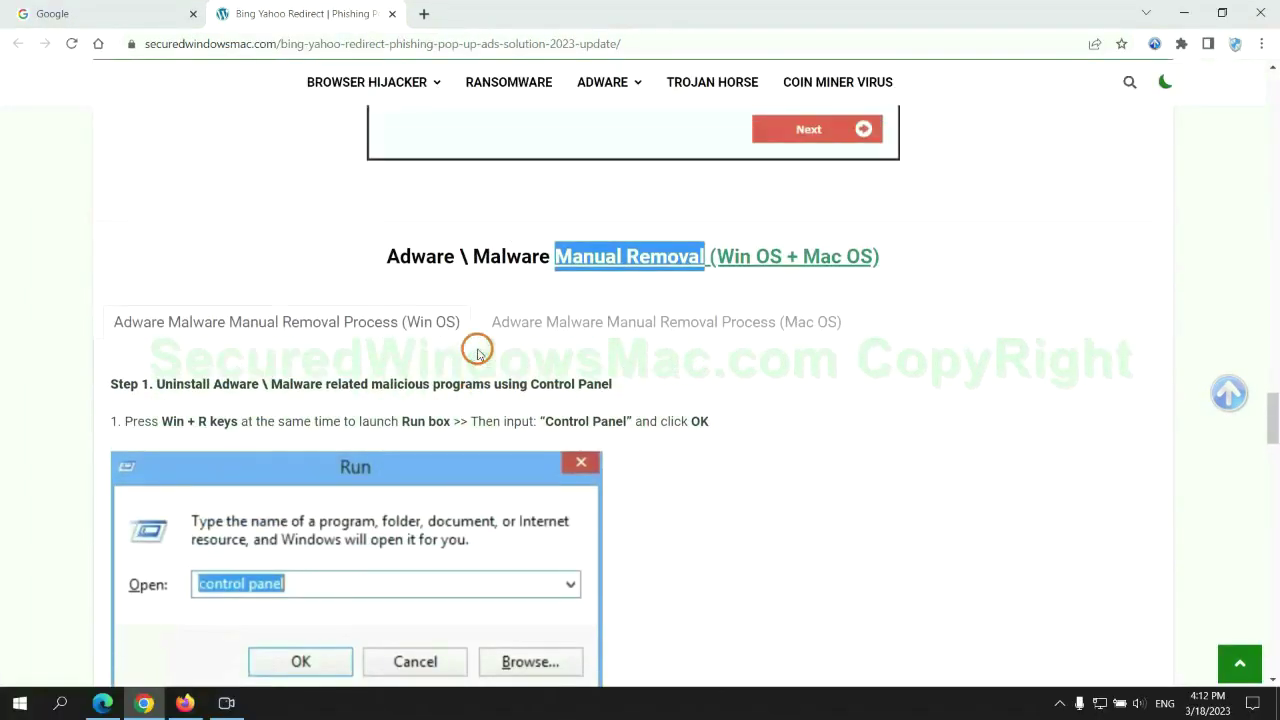
scroll(400, 334, "down", 2)
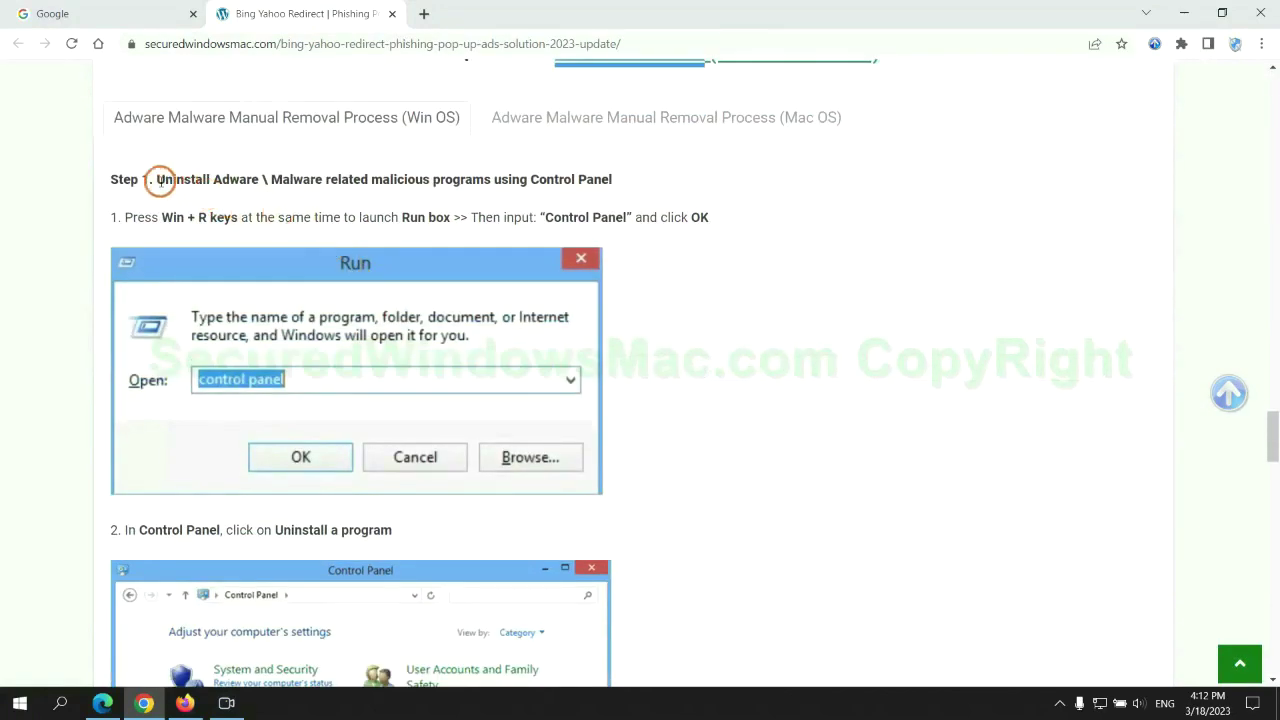
left_click_drag(160, 181, 486, 183)
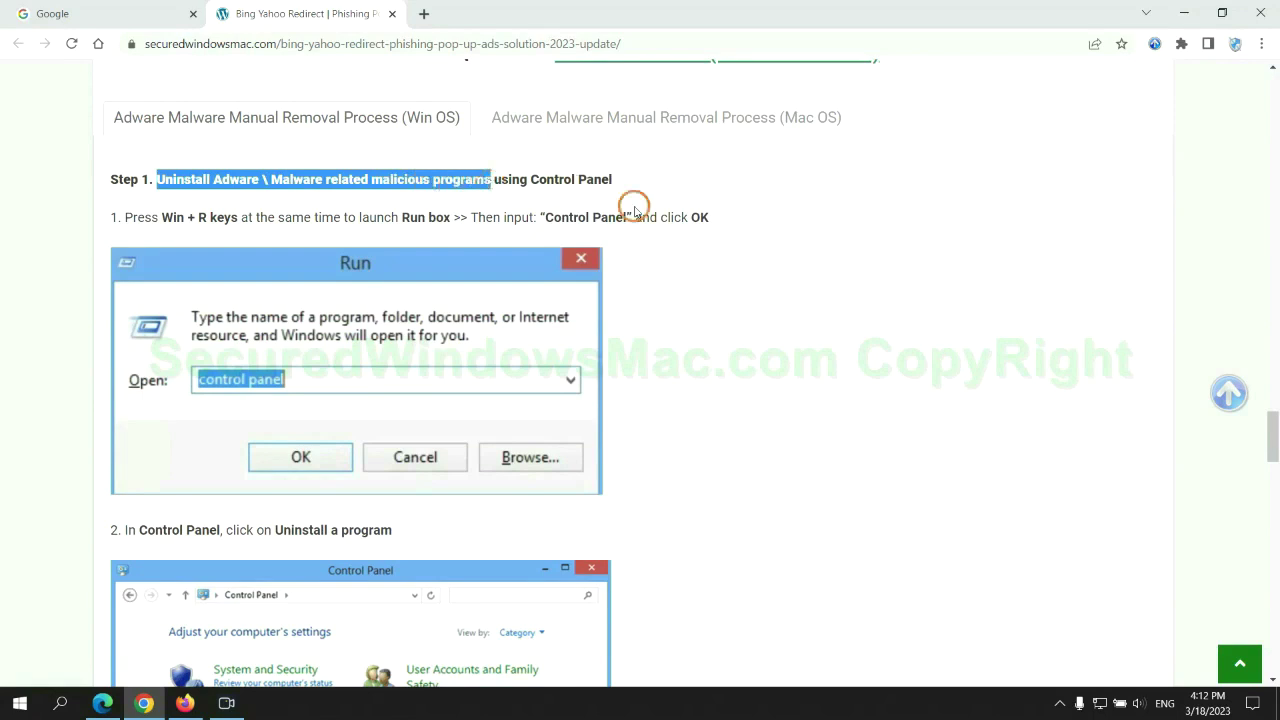
left_click(850, 261)
scroll(800, 261, "down", 2)
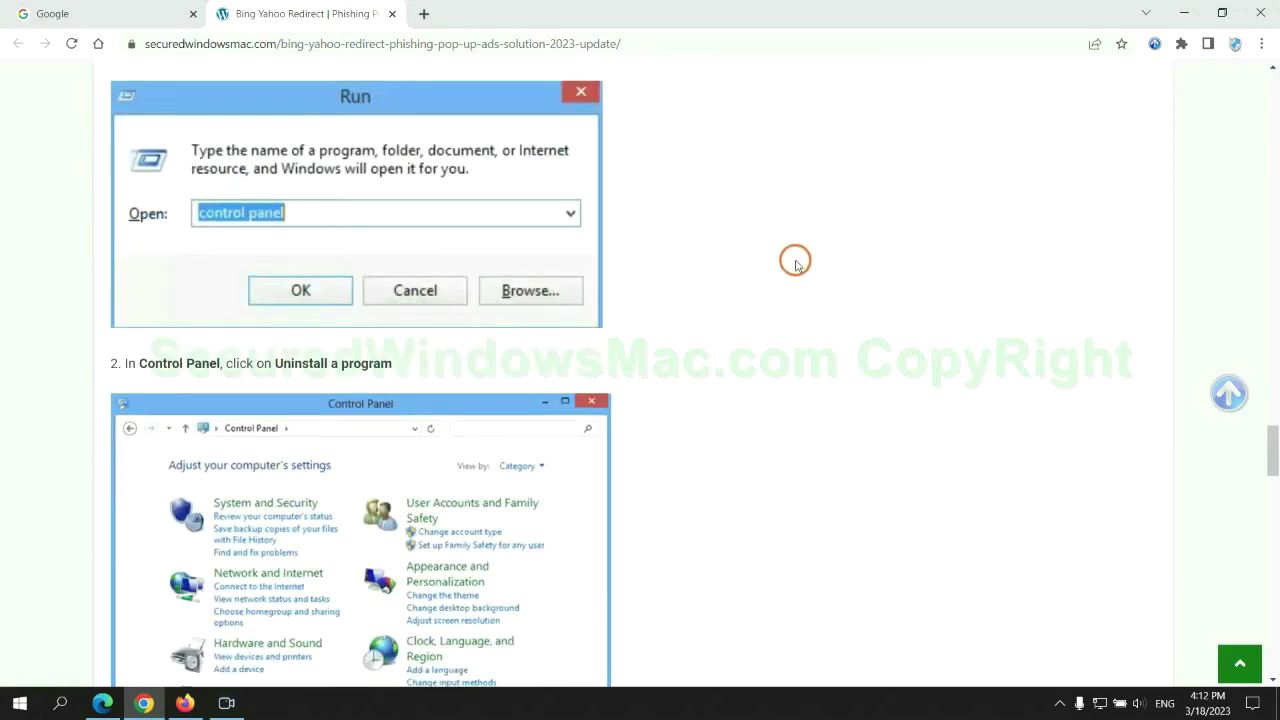
- Open Control Panel from the Run box and choose Uninstall/Change on Lantern in the installed programs
key("super+r")
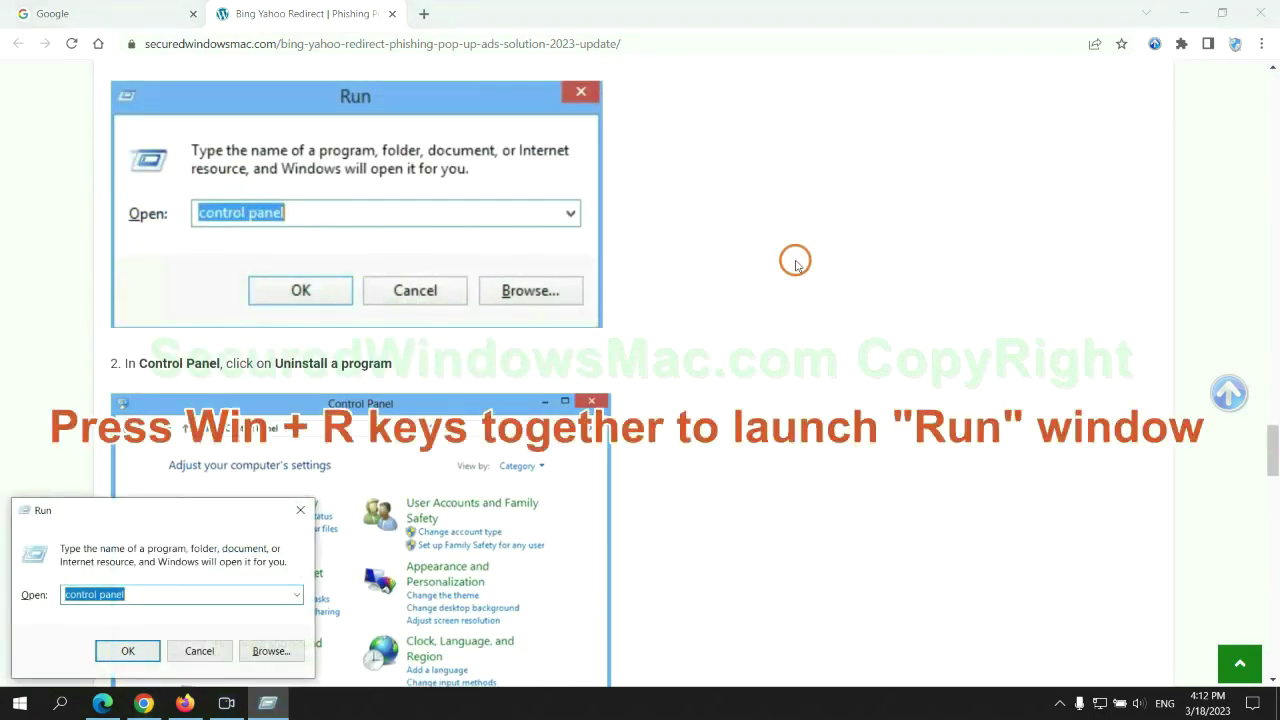
type("control")
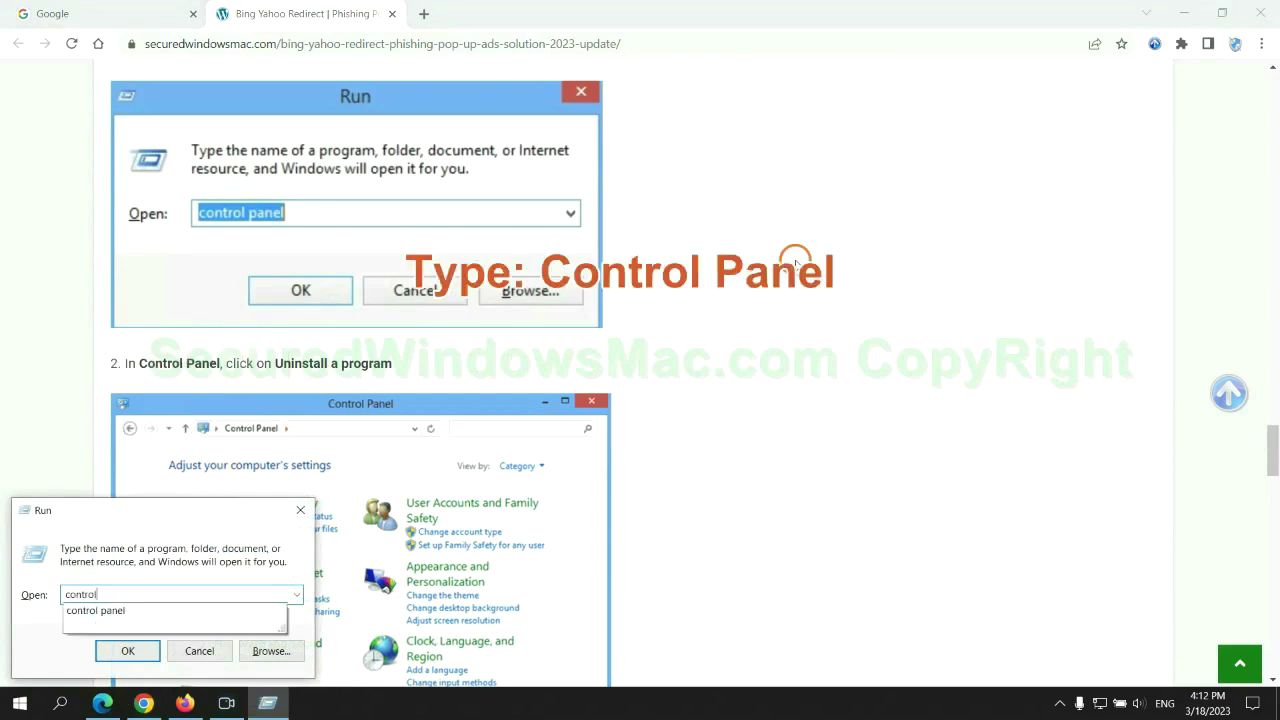
type(" panel")
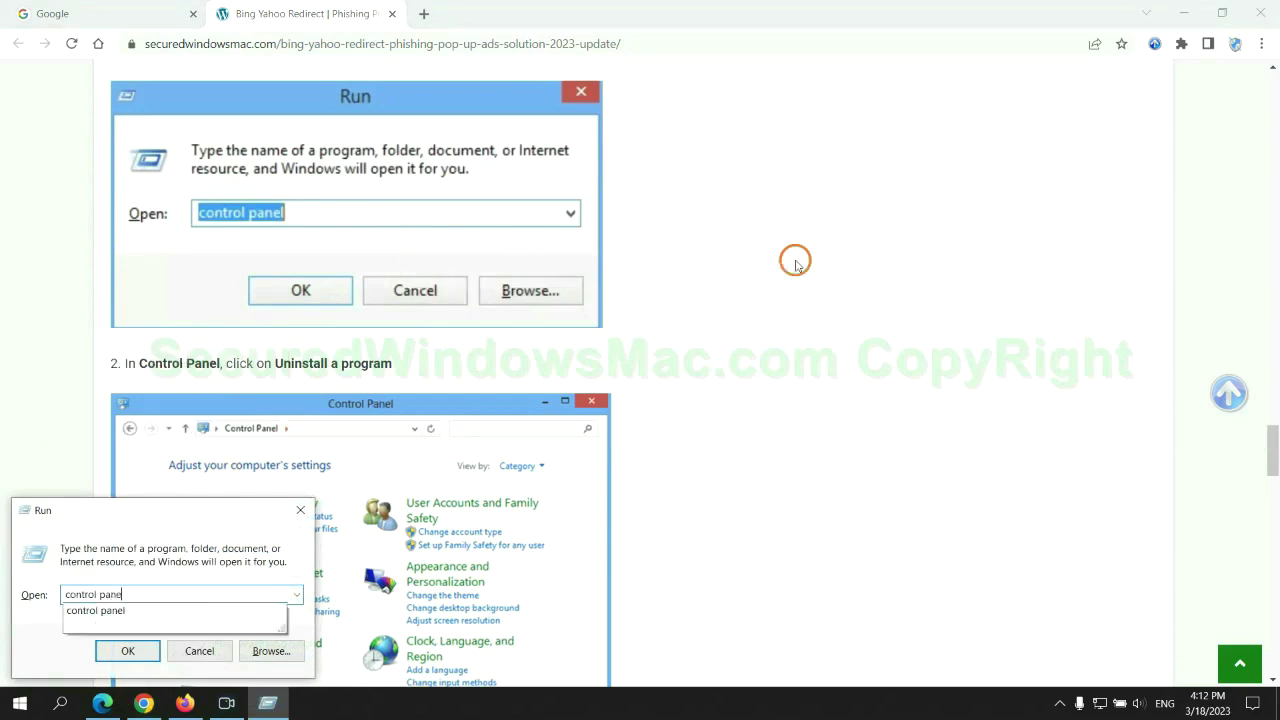
key("Return")
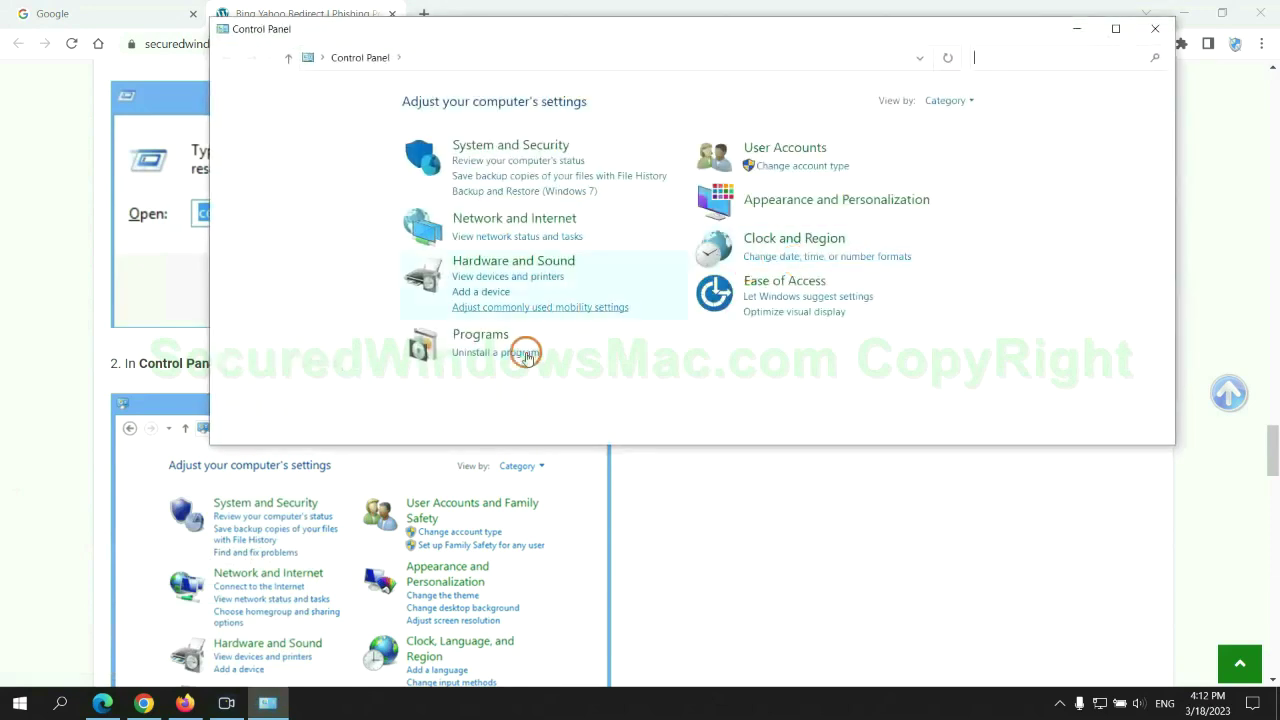
left_click(508, 352)
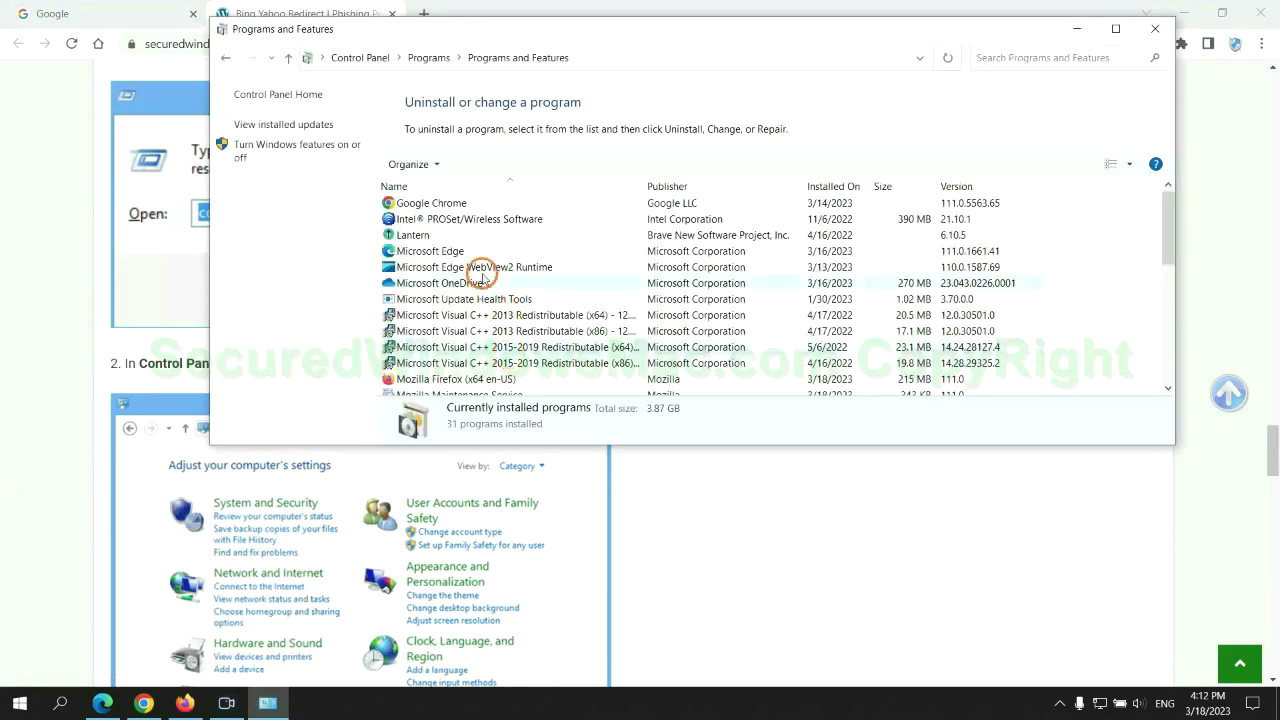
right_click(447, 240)
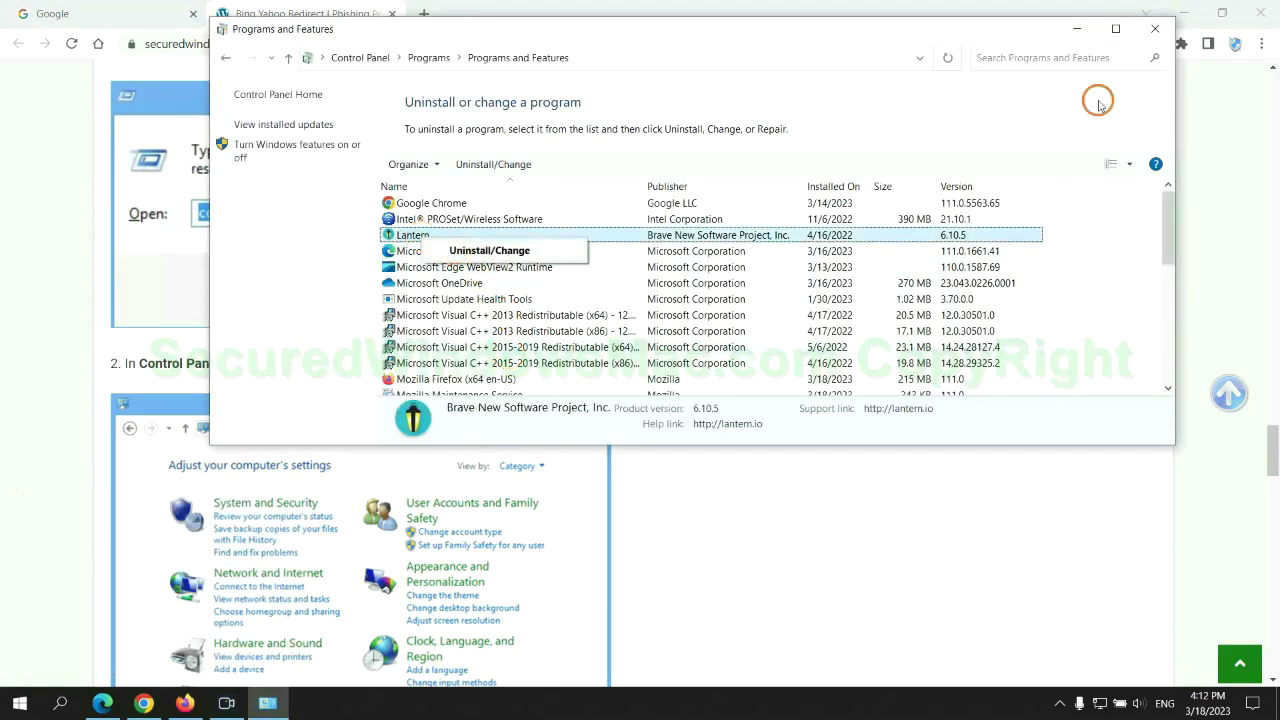
left_click(1155, 28)
scroll(376, 428, "down", 1)
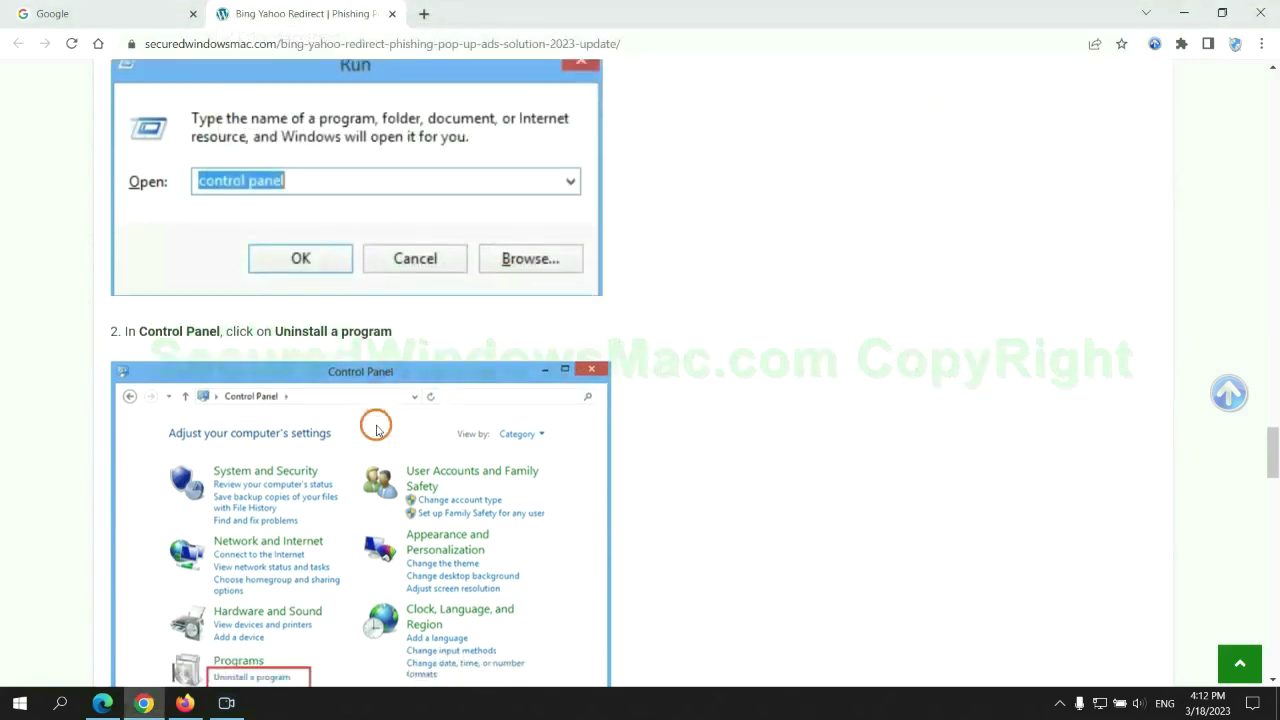
- Scroll the guide to the extension-removal step and mark it
scroll(374, 423, "down", 5)
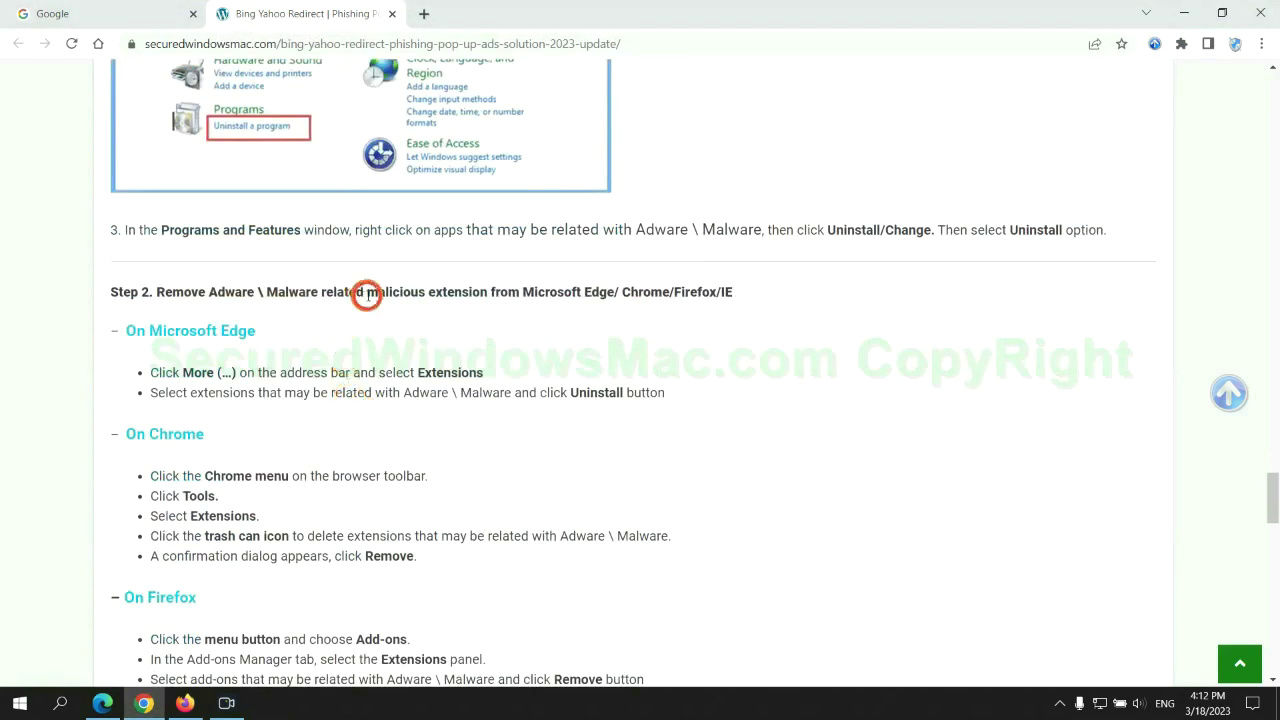
left_click_drag(367, 293, 494, 291)
left_click(506, 318)
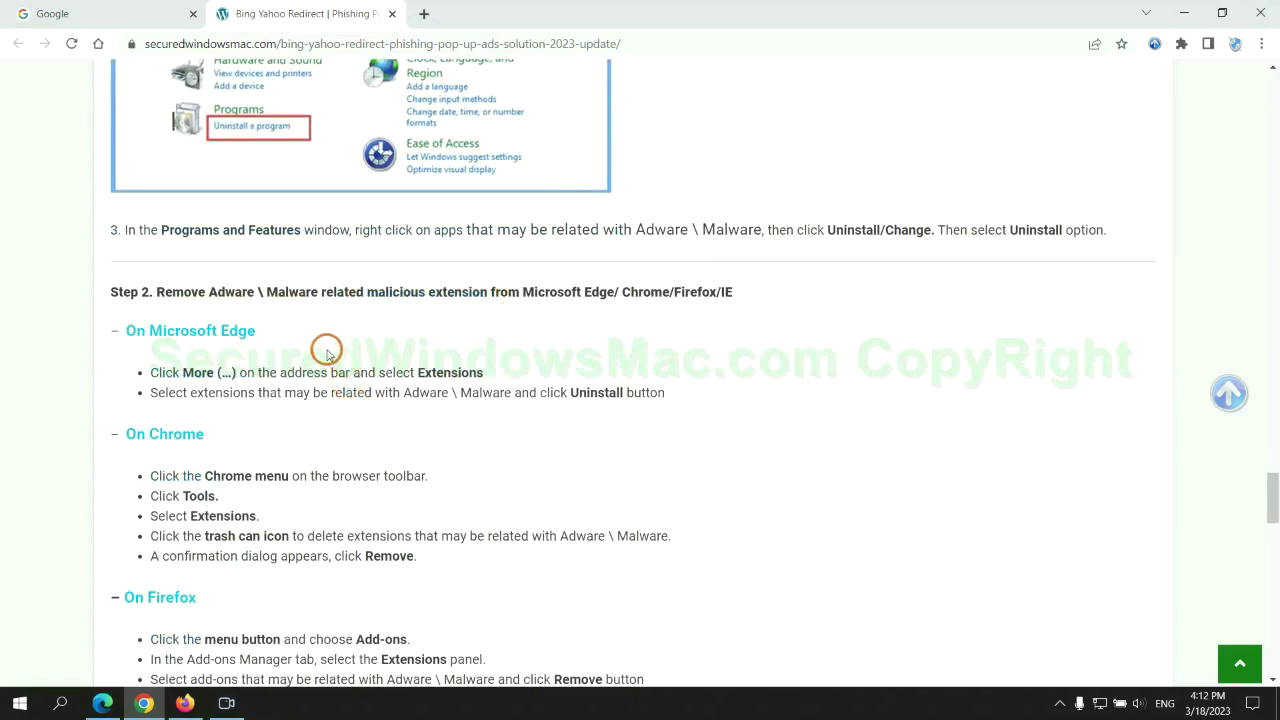
- Remove the McAfee WebAdvisor extension from Edge and close the Extensions page
left_click(106, 698)
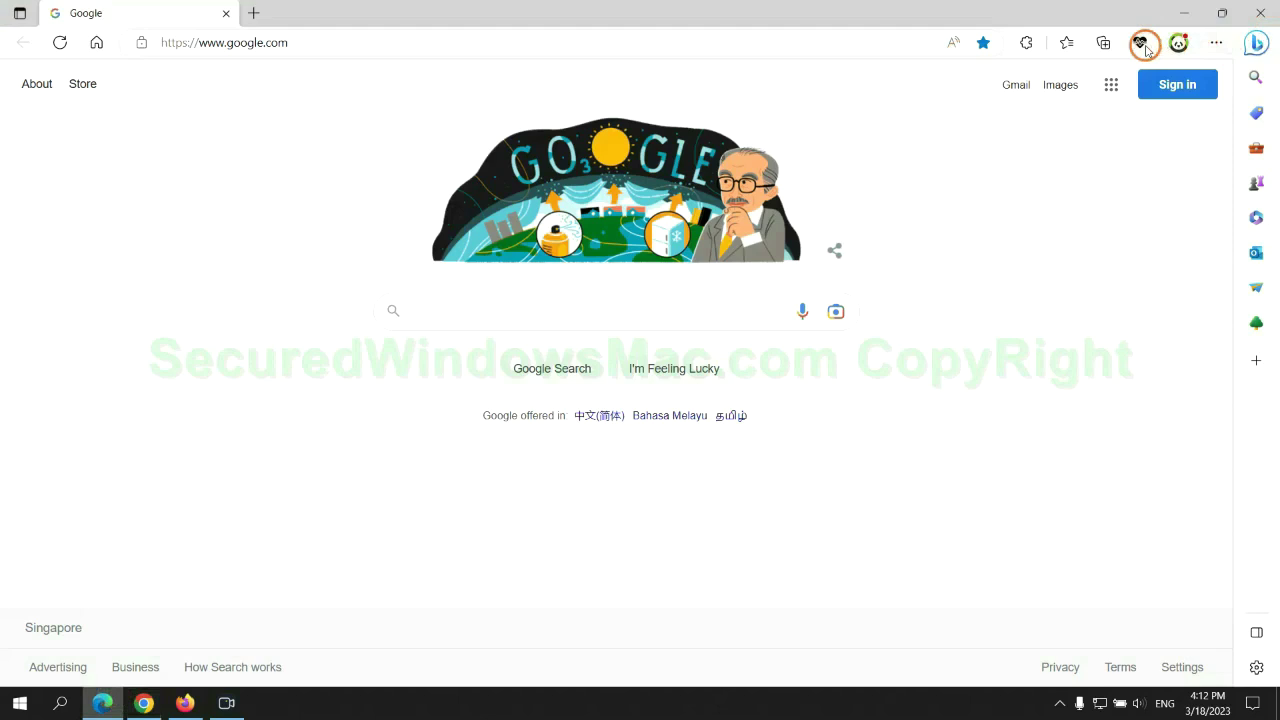
left_click(1060, 43)
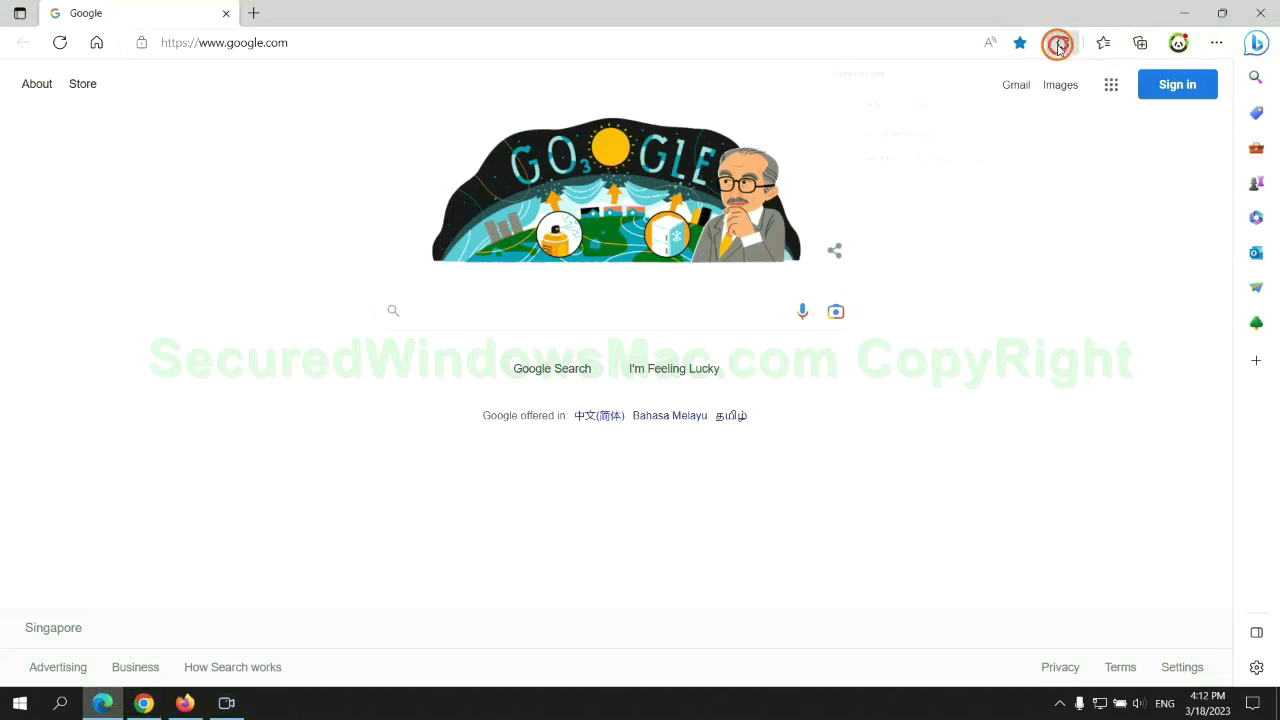
left_click(888, 134)
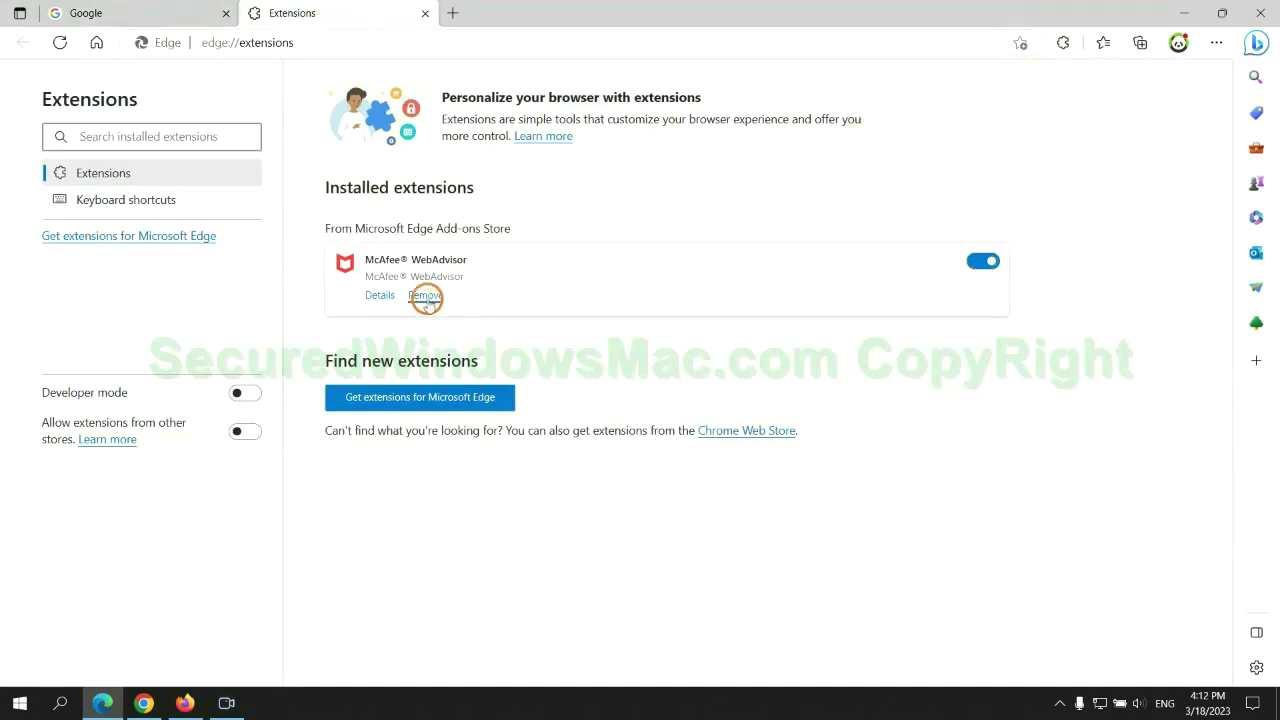
left_click(426, 296)
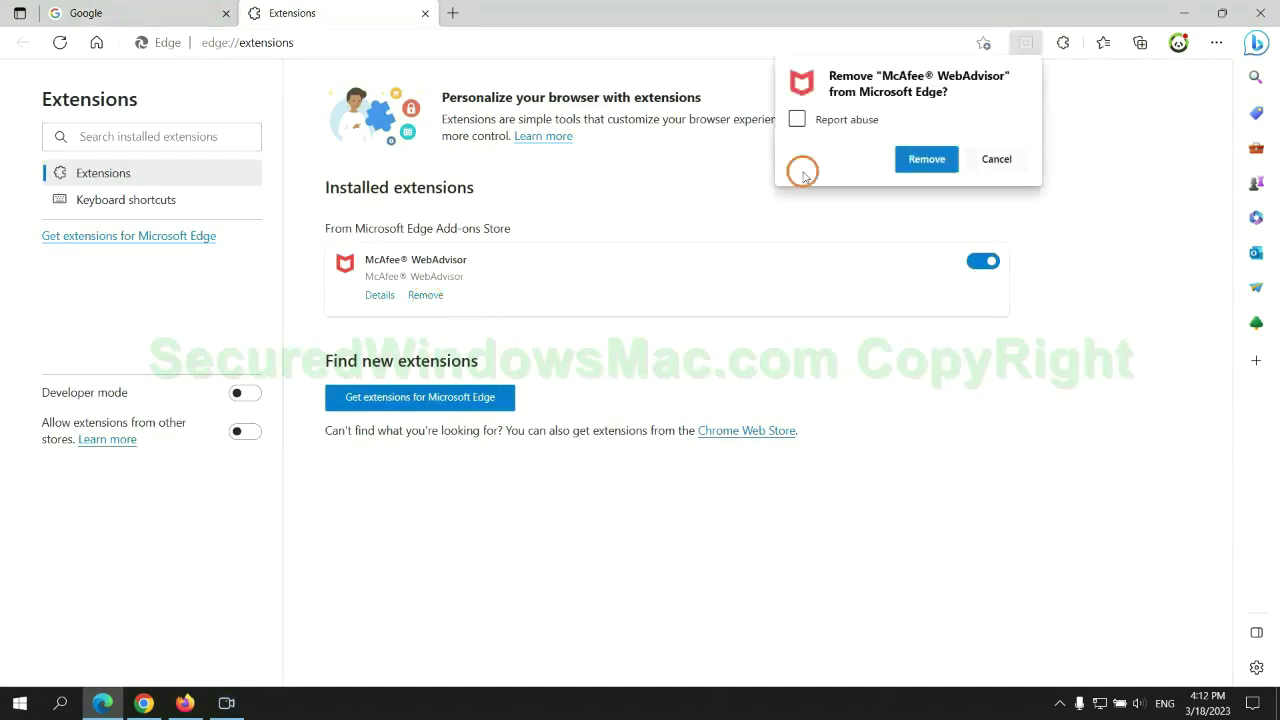
left_click(921, 160)
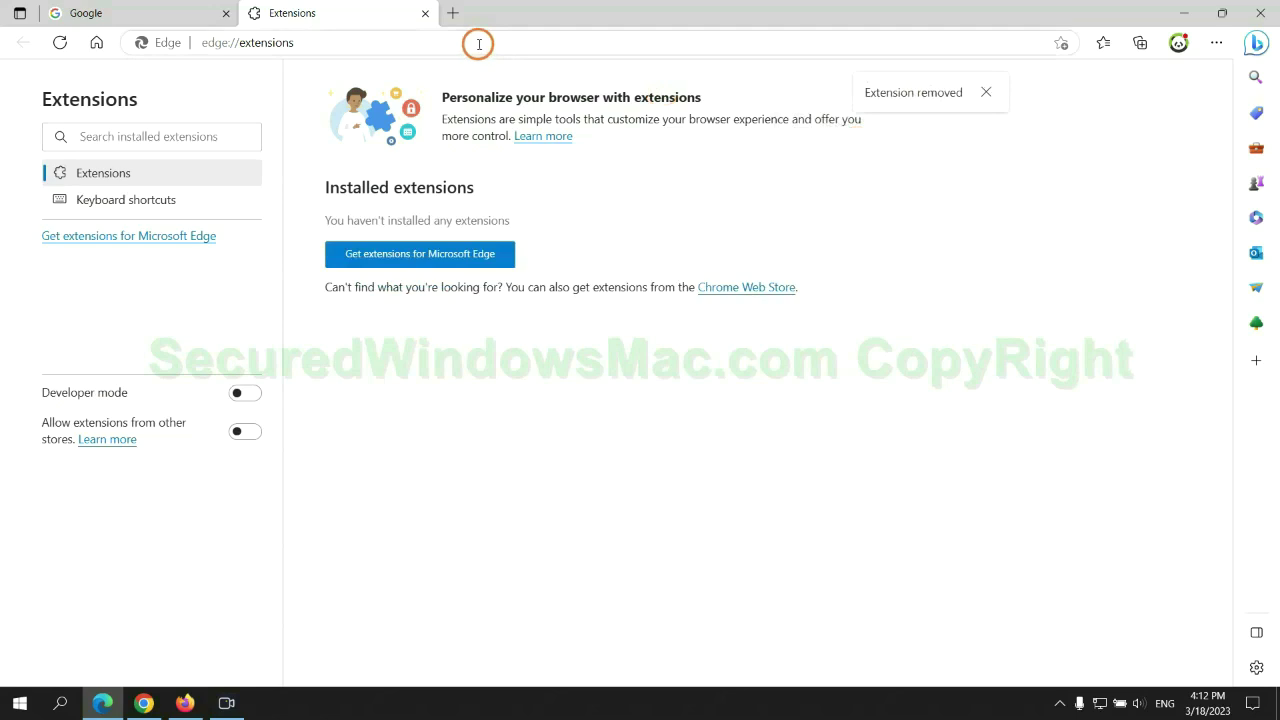
left_click(425, 13)
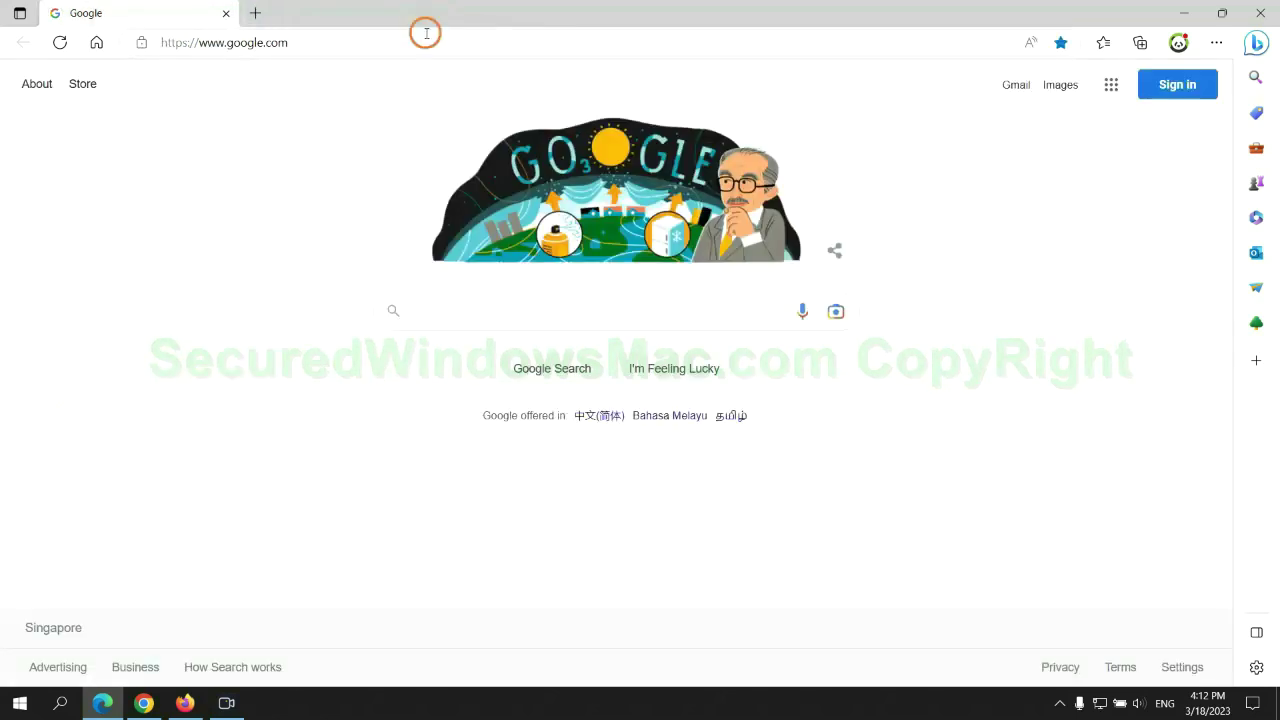
- Remove the Ecosia extension from Chrome and close its uninstall survey page
left_click(150, 705)
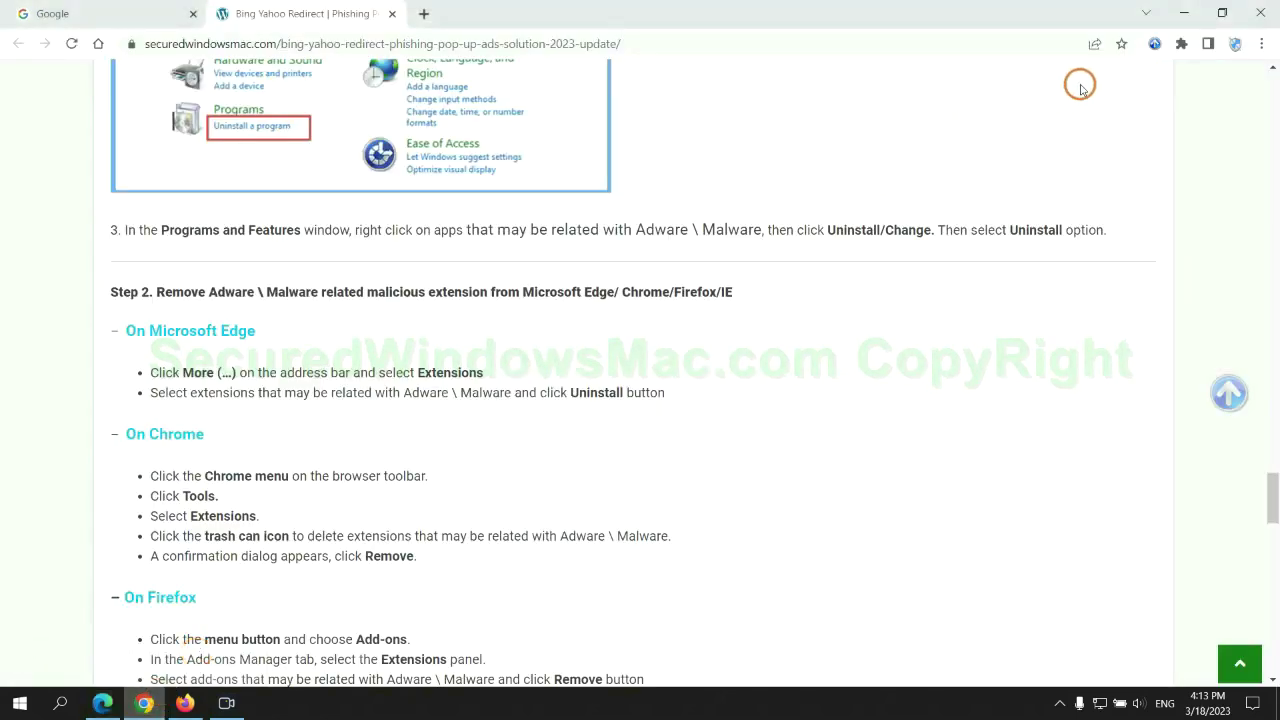
left_click(1181, 43)
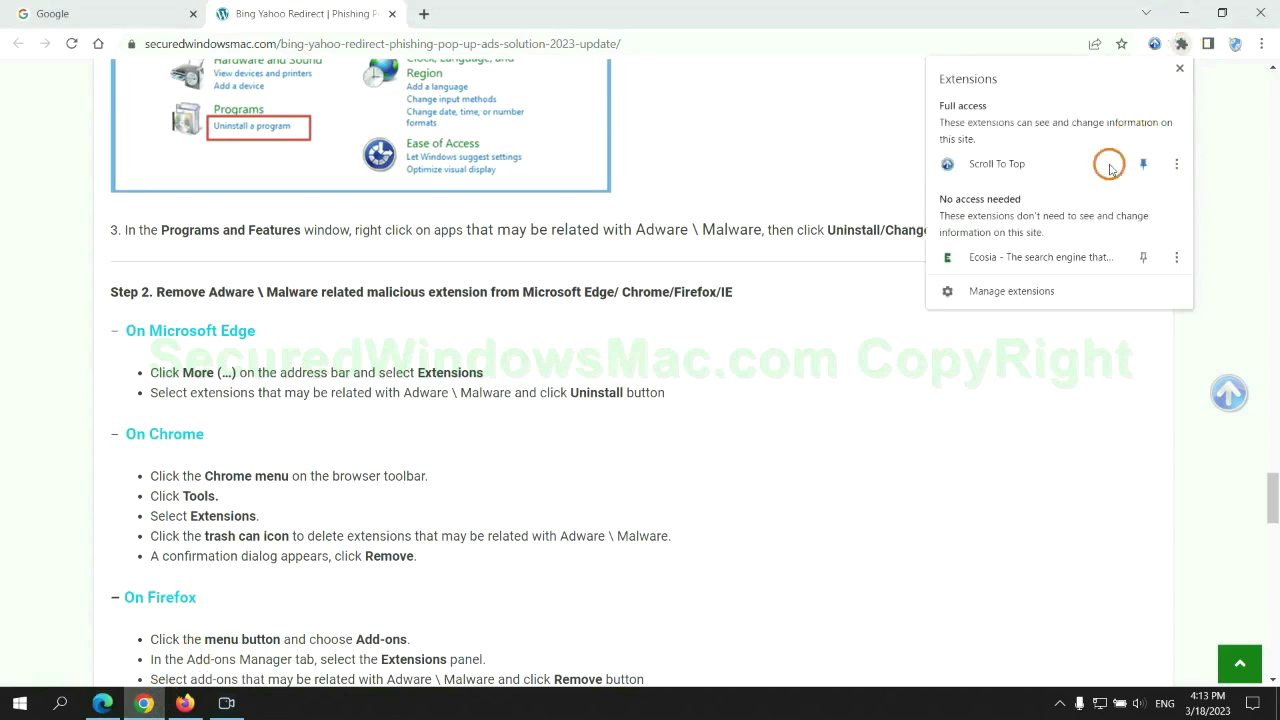
left_click(1036, 292)
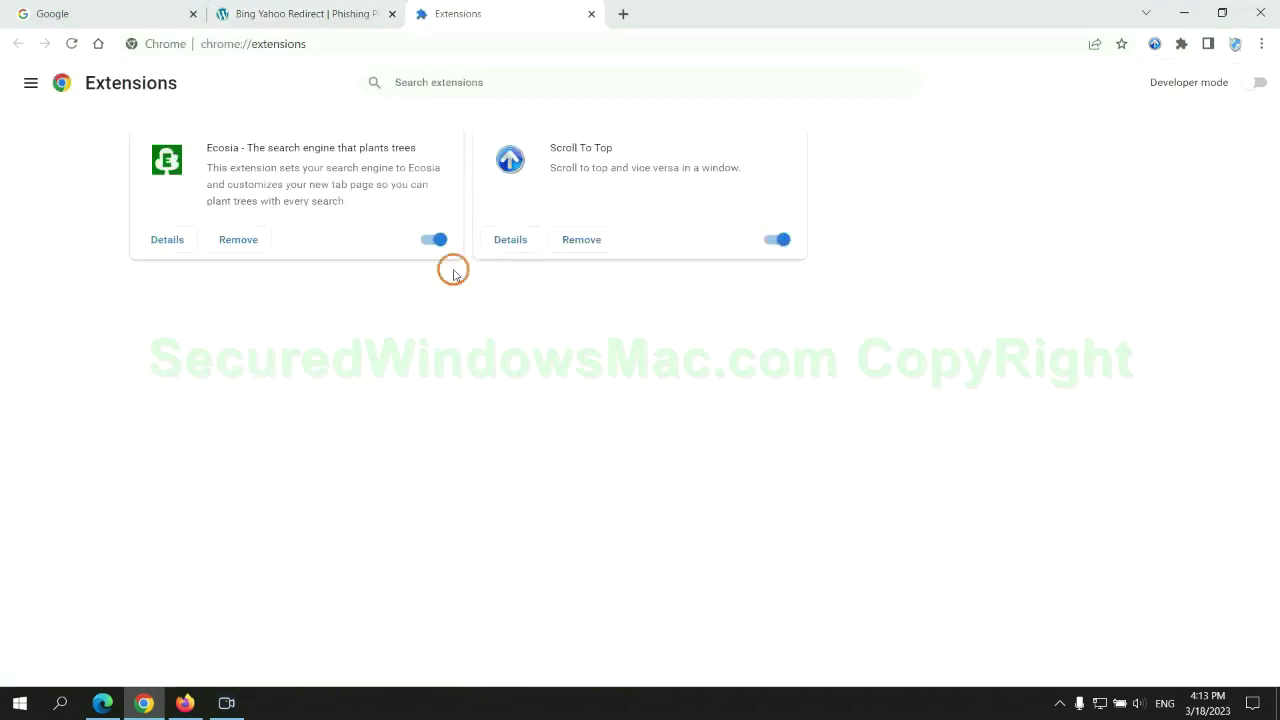
left_click(240, 240)
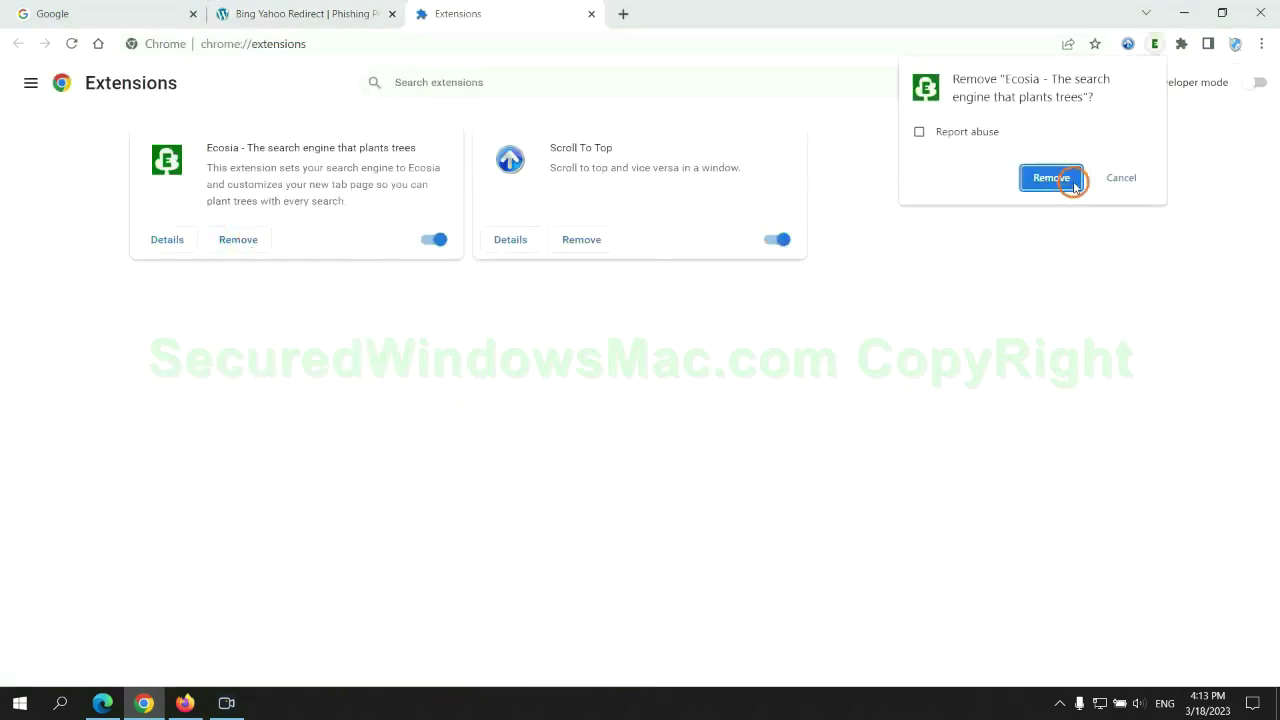
left_click(1060, 178)
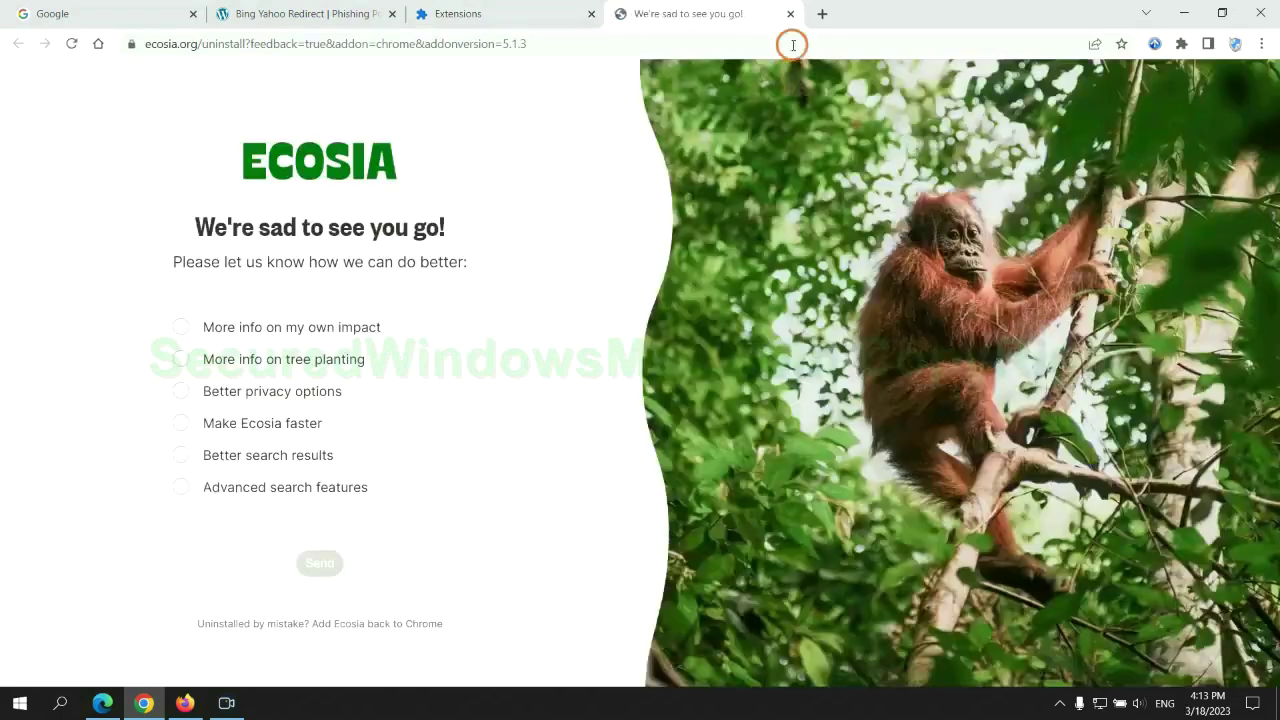
left_click(790, 13)
left_click(185, 703)
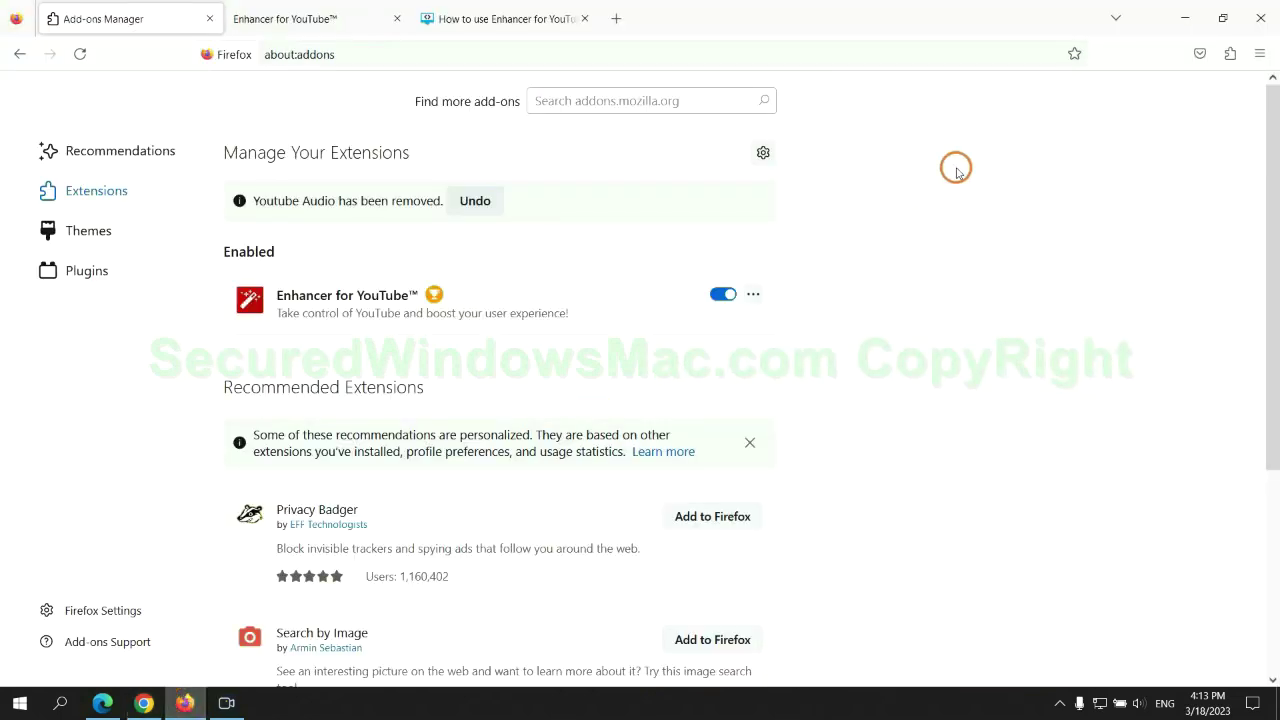
- Remove Enhancer for YouTube™ through Firefox's add-ons manager, confirming the removal
left_click(1229, 56)
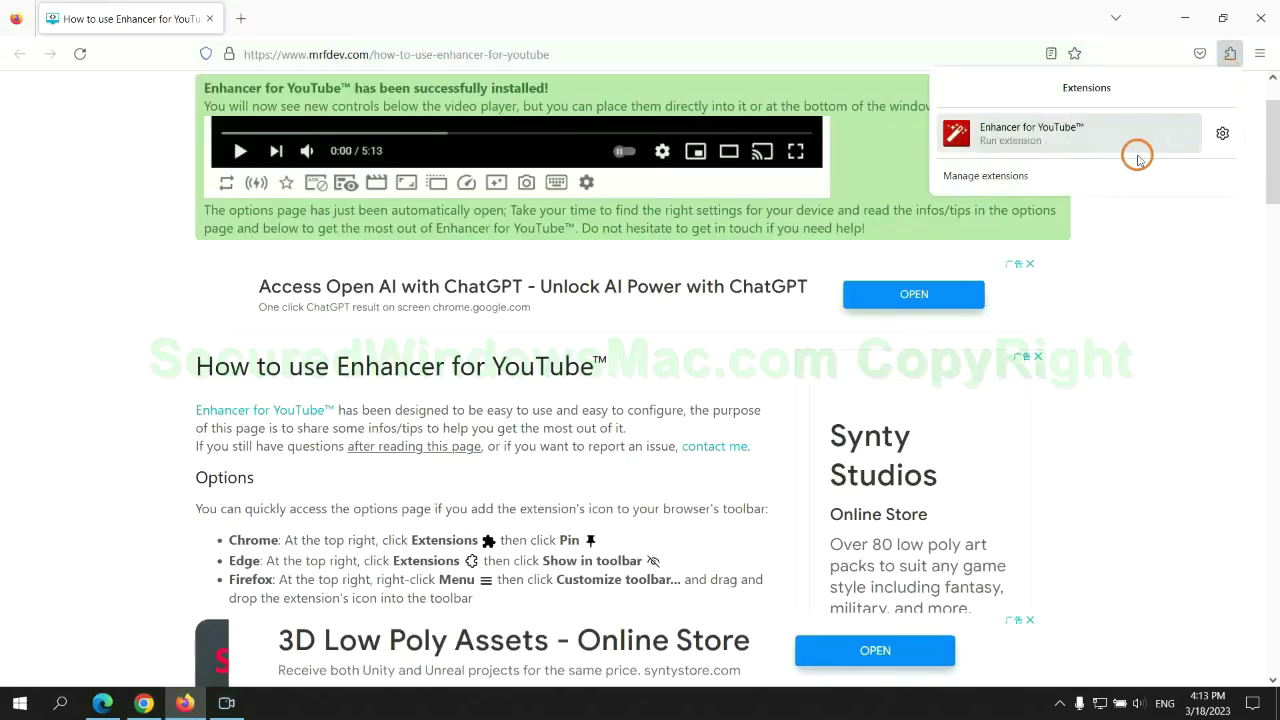
left_click(1100, 175)
left_click(753, 245)
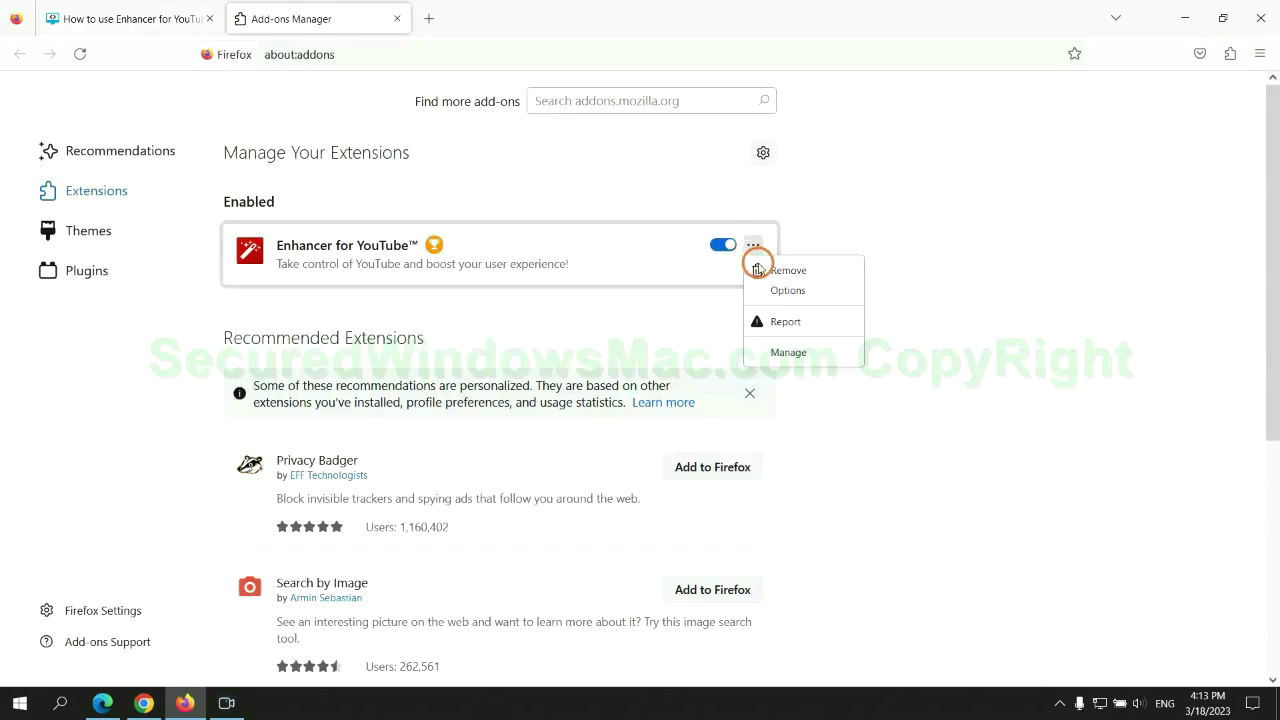
left_click(786, 271)
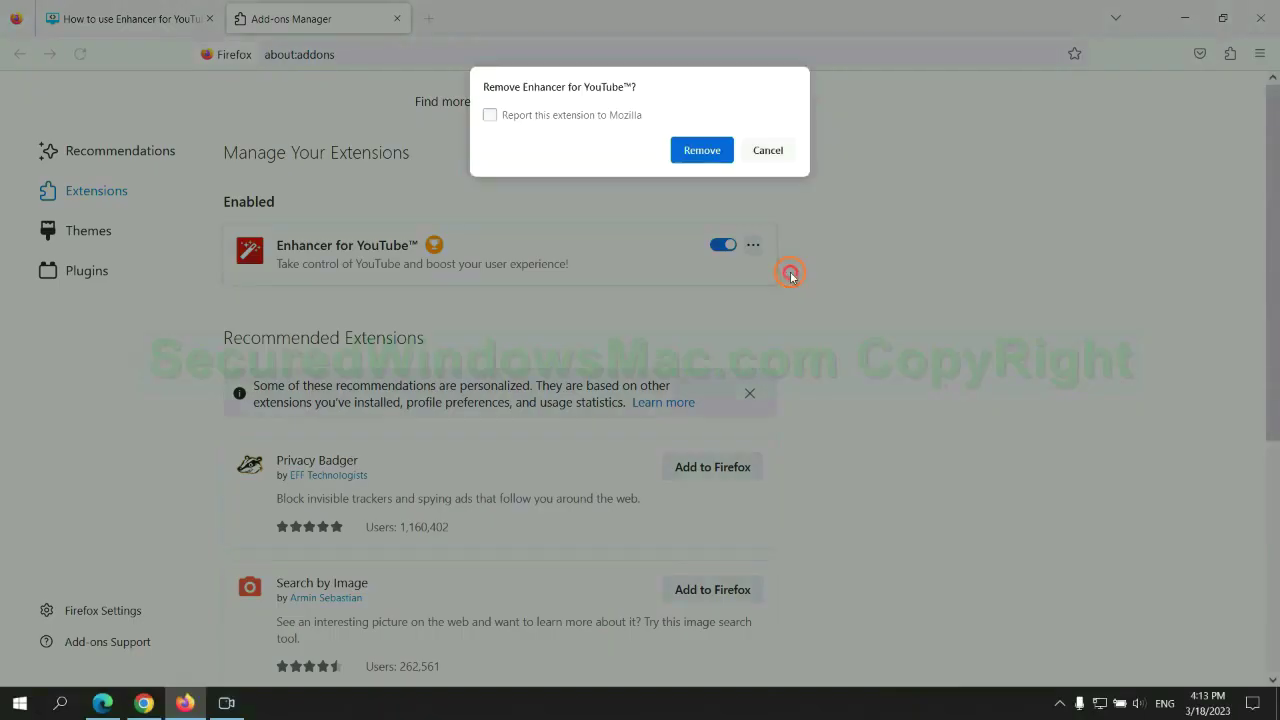
left_click(702, 150)
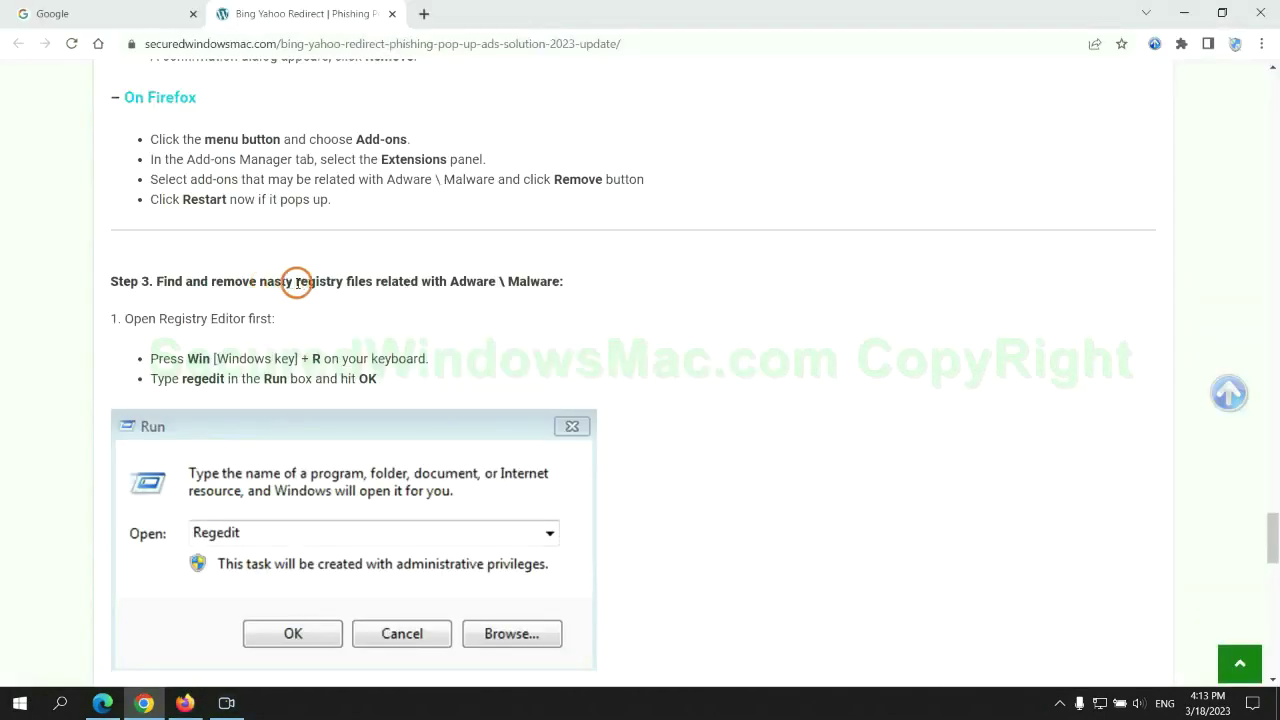
- Mark the guide's registry-cleaning step and launch Registry Editor with regedit
mouse_move(295, 281)
left_mouse_down()
mouse_move(345, 283)
mouse_move(372, 320)
left_mouse_up()
left_click(372, 320)
scroll(372, 300, "down", 2)
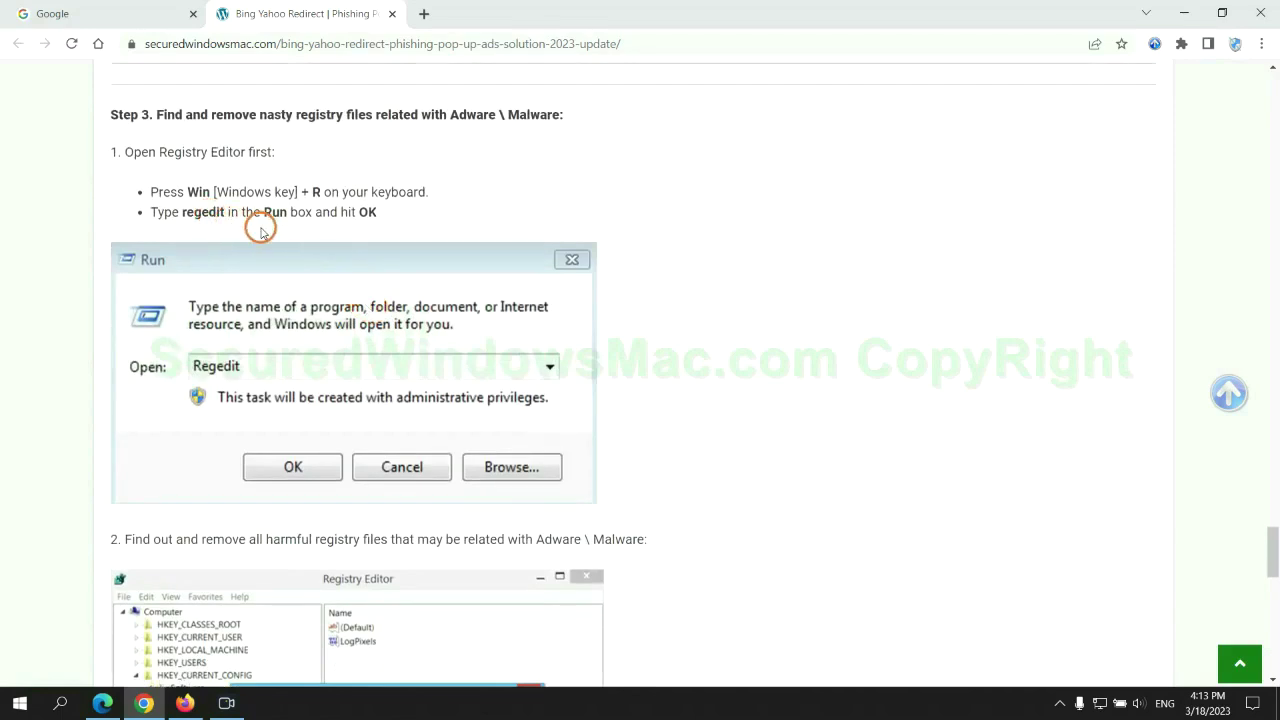
key("super+r")
type("re")
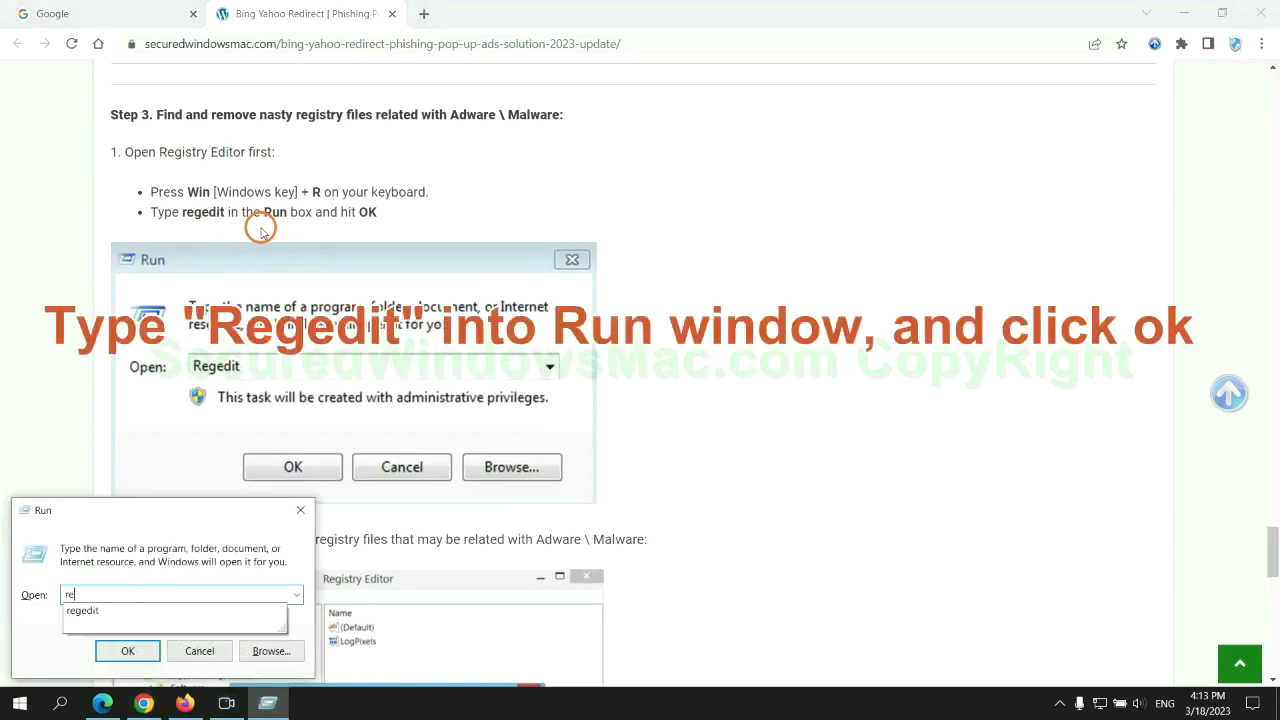
type("gedi")
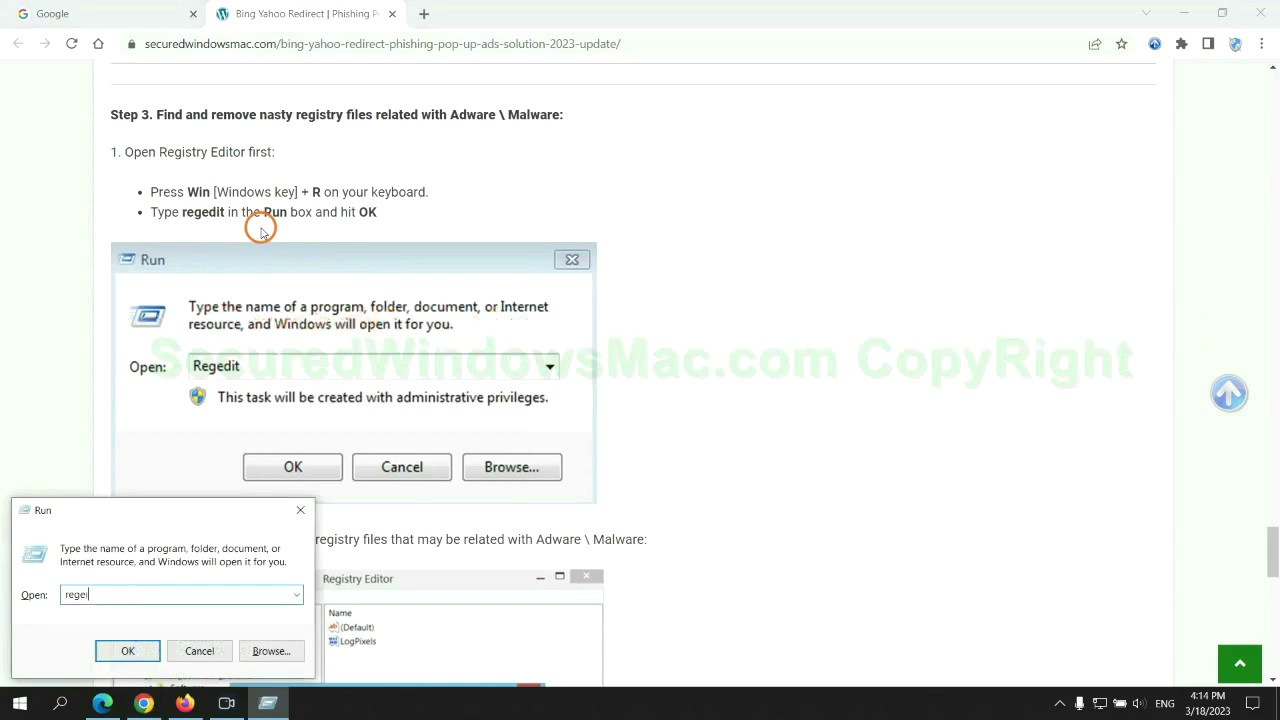
type("t")
key("Return")
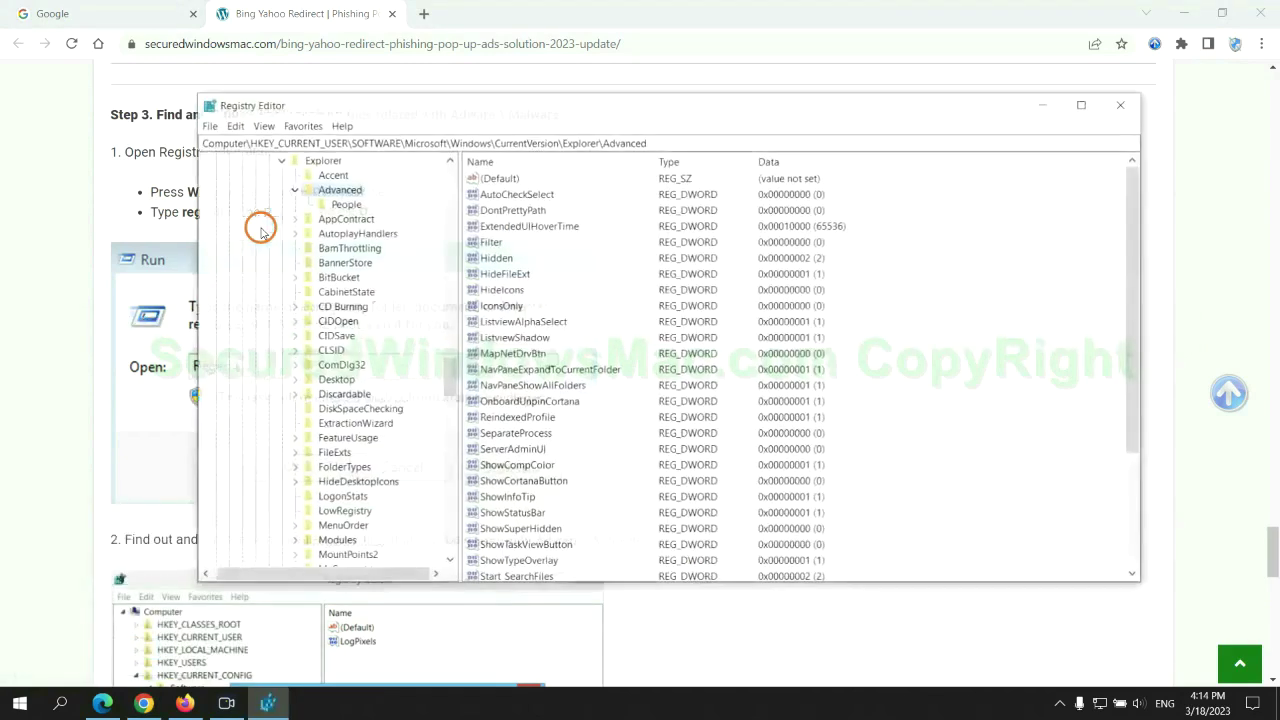
- Search the registry for 'Apps' and bring up actions for the found StoreAppsOnTaskbar value
left_click(233, 125)
left_click(405, 237)
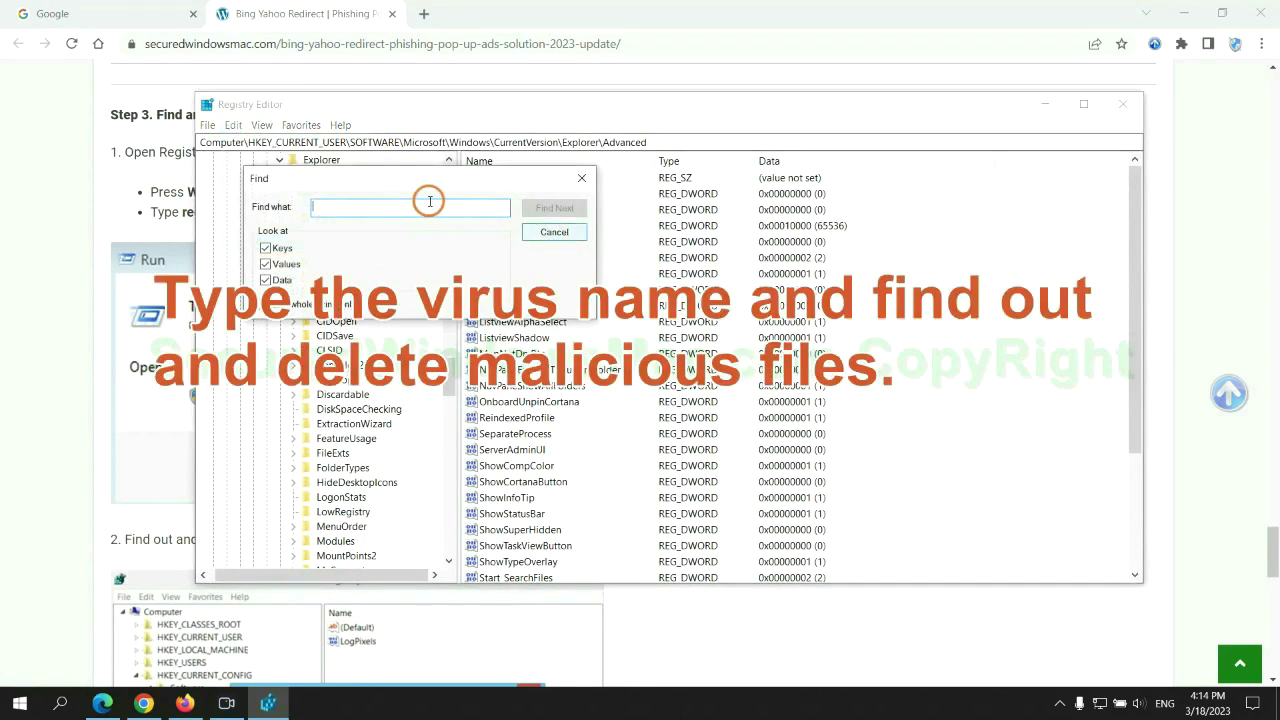
type("Apps")
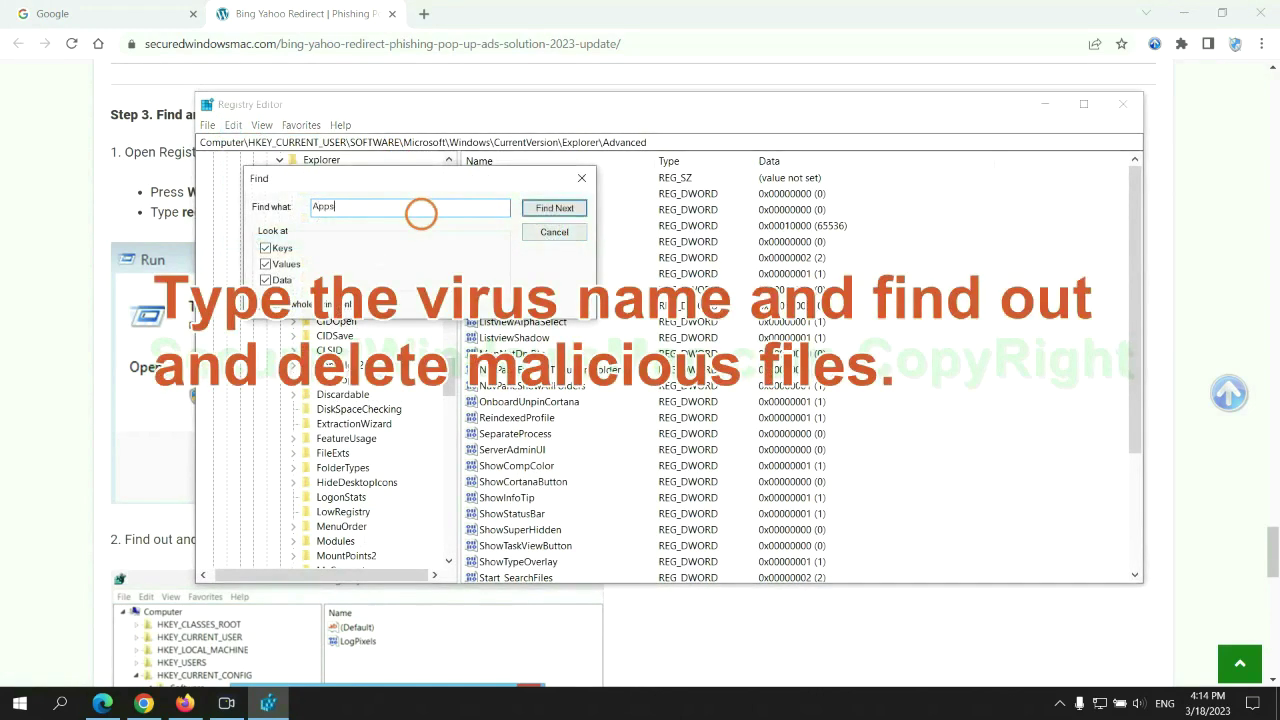
key("Return")
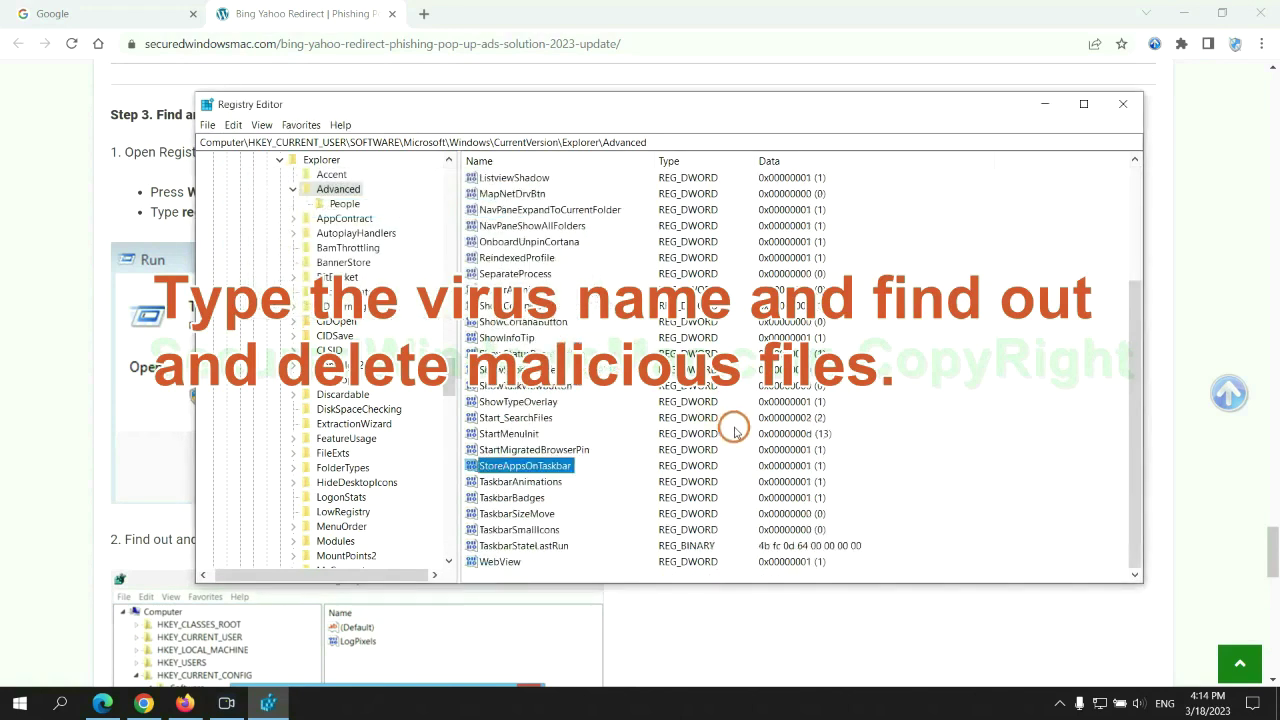
right_click(572, 469)
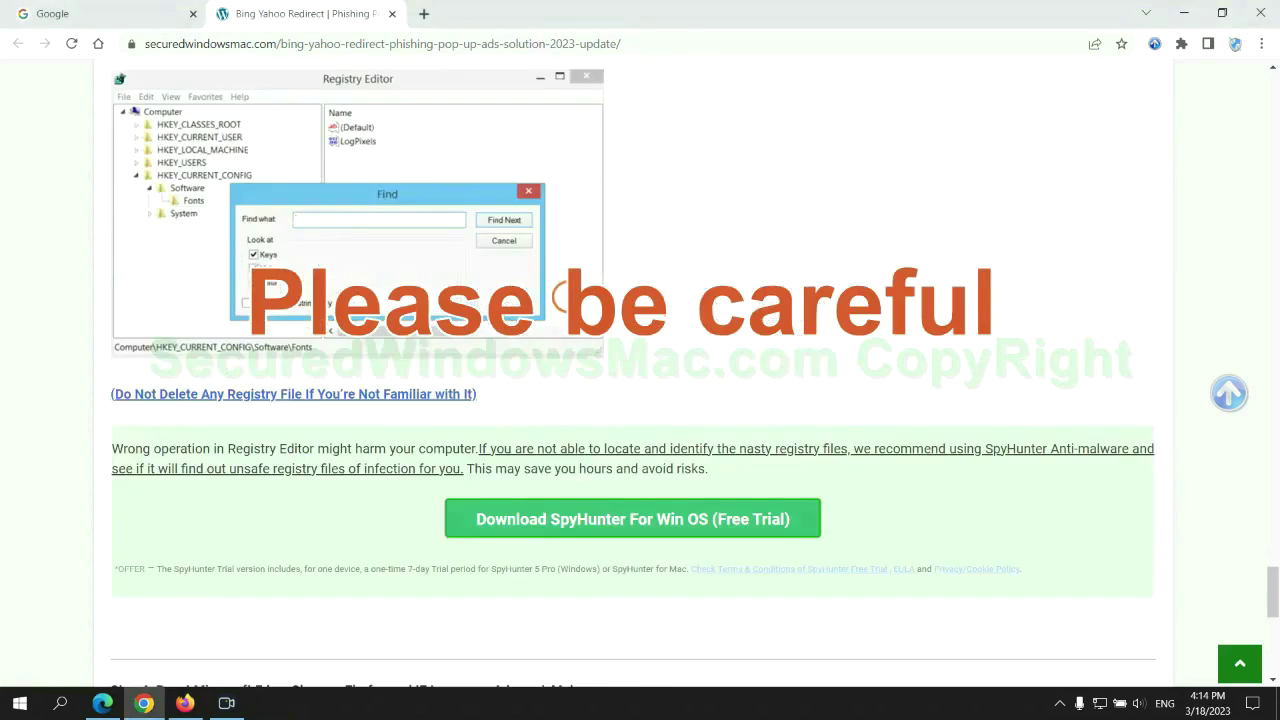
- Scroll the guide to Step 4 on resetting Edge, Chrome and Firefox, and clear the stray selection
scroll(563, 294, "down", 1)
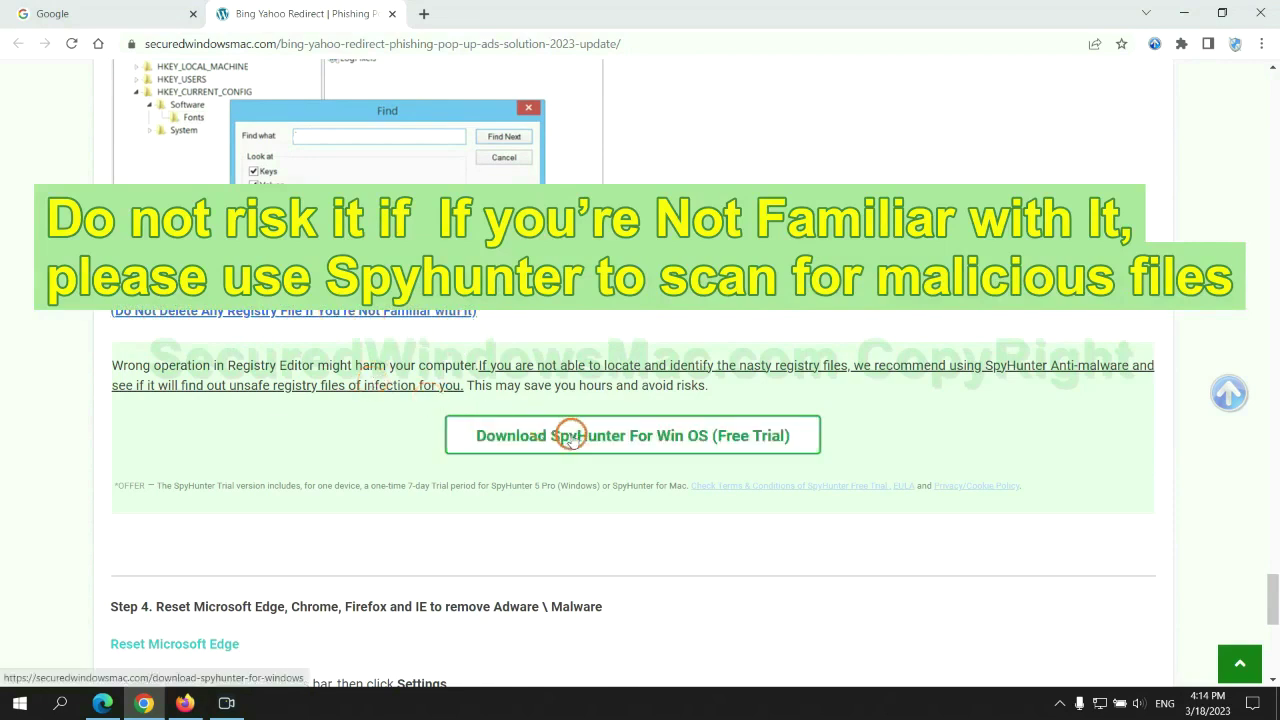
scroll(571, 434, "down", 6)
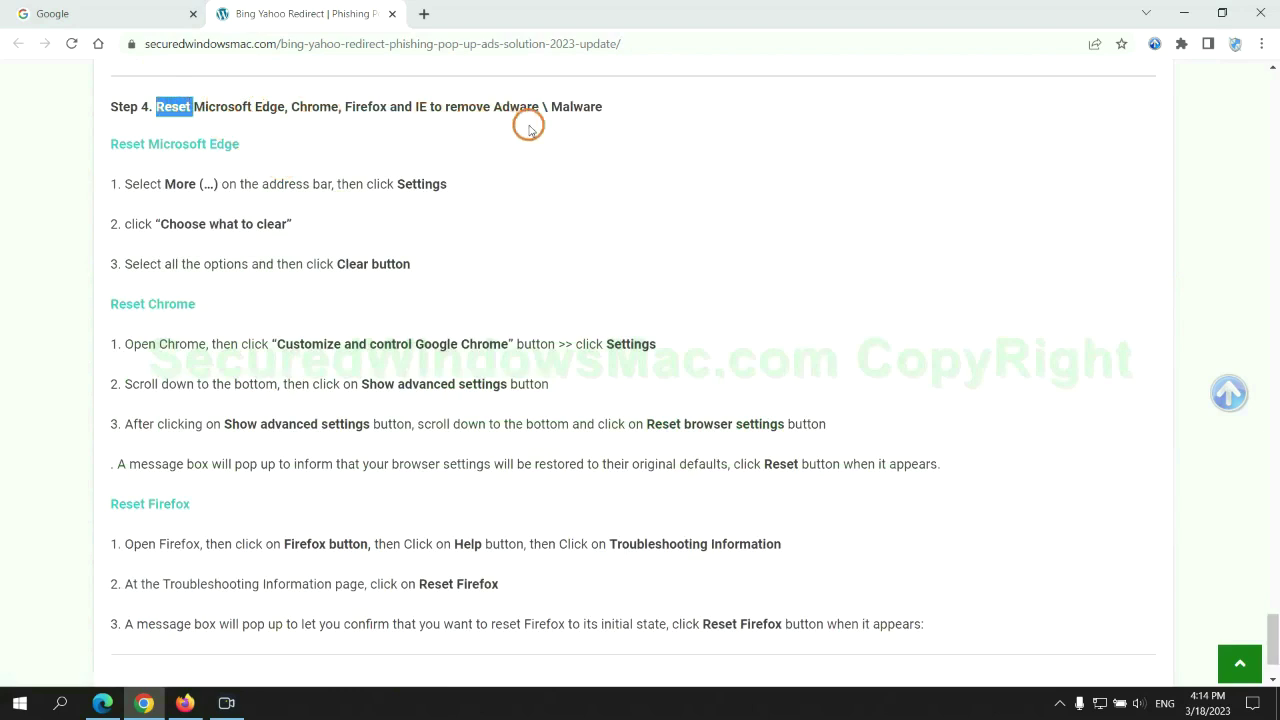
left_click(492, 144)
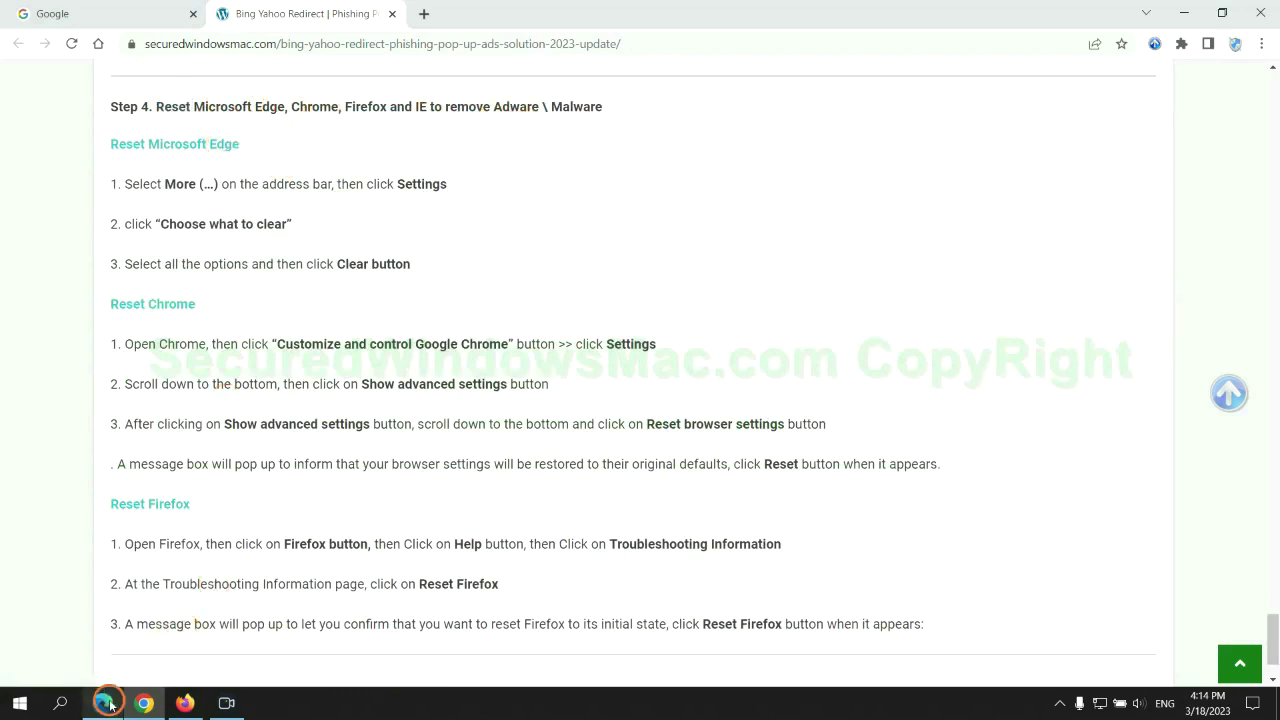
- In Edge's Privacy, search, and services settings, bring up Clear browsing data for all-time history, cookies and cache
left_click(103, 703)
left_click(1215, 43)
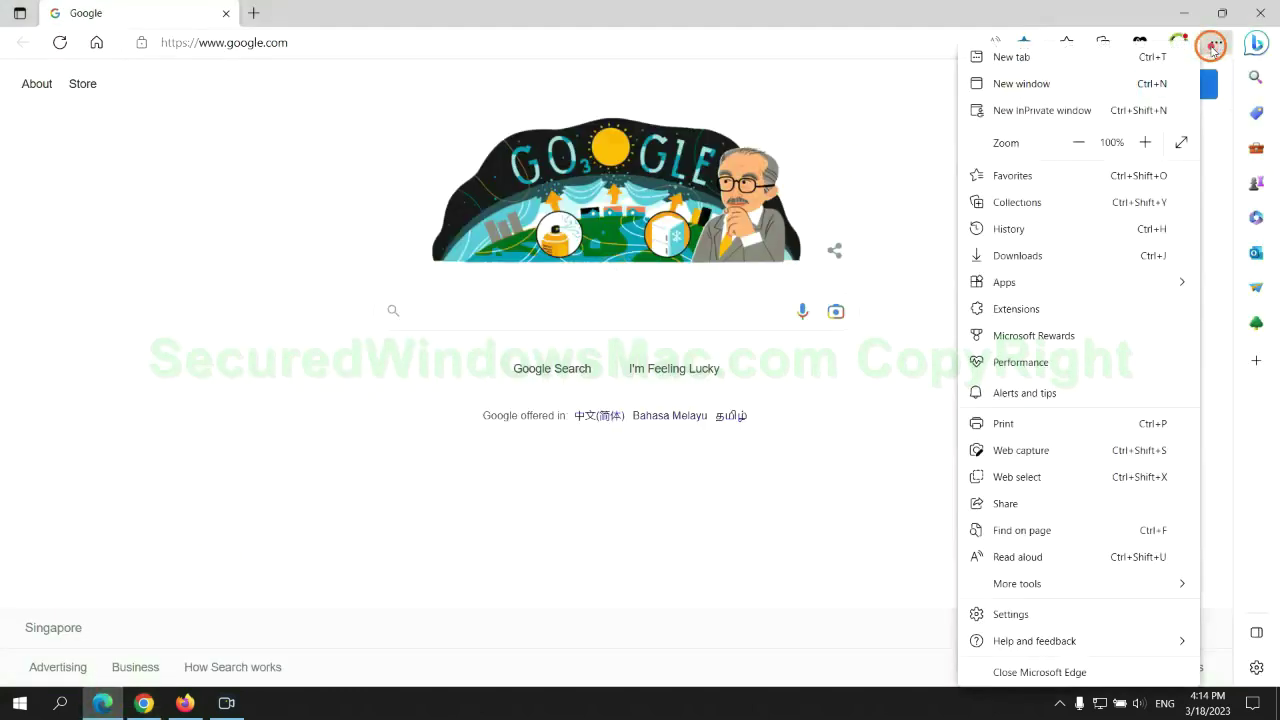
left_click(1005, 615)
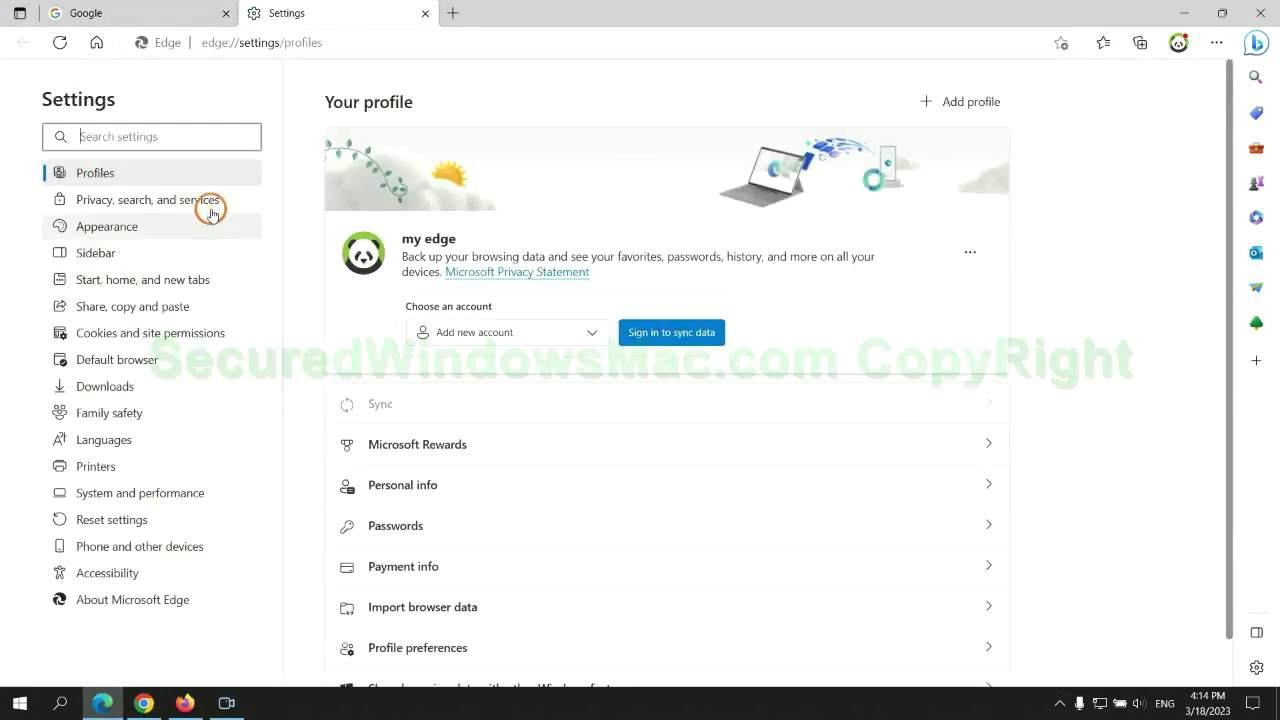
left_click(209, 208)
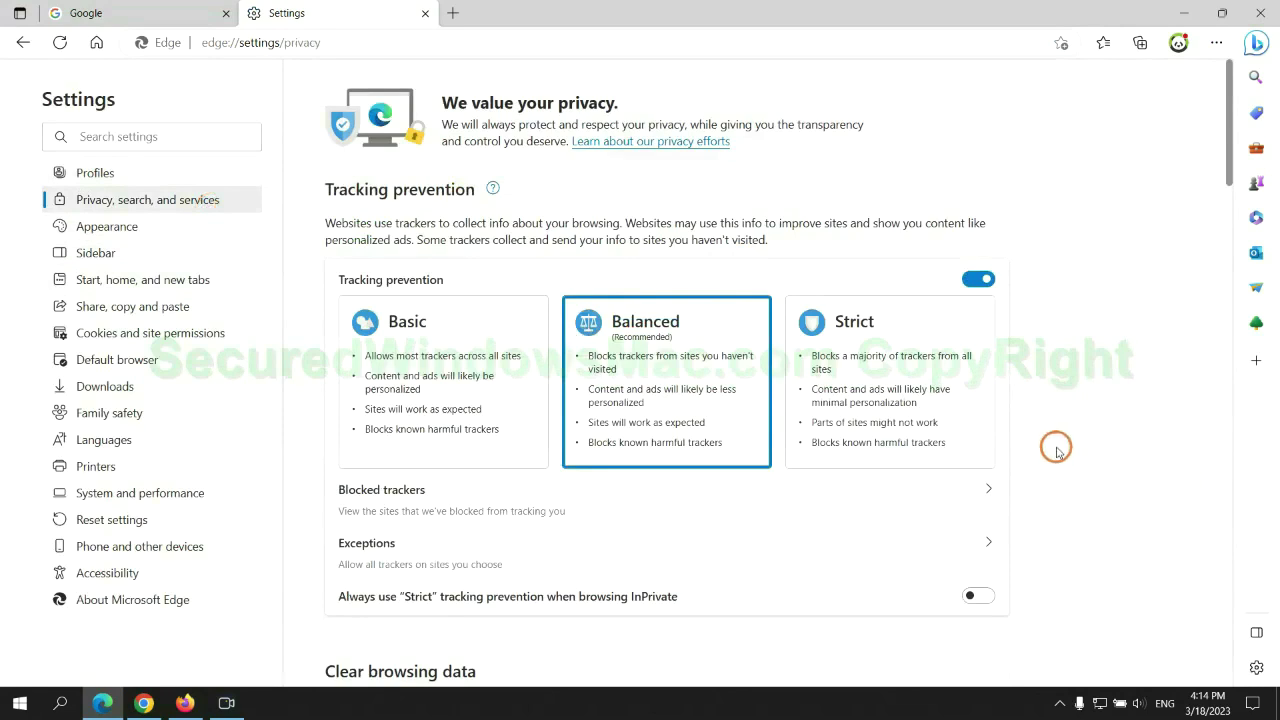
scroll(1056, 450, "down", 3)
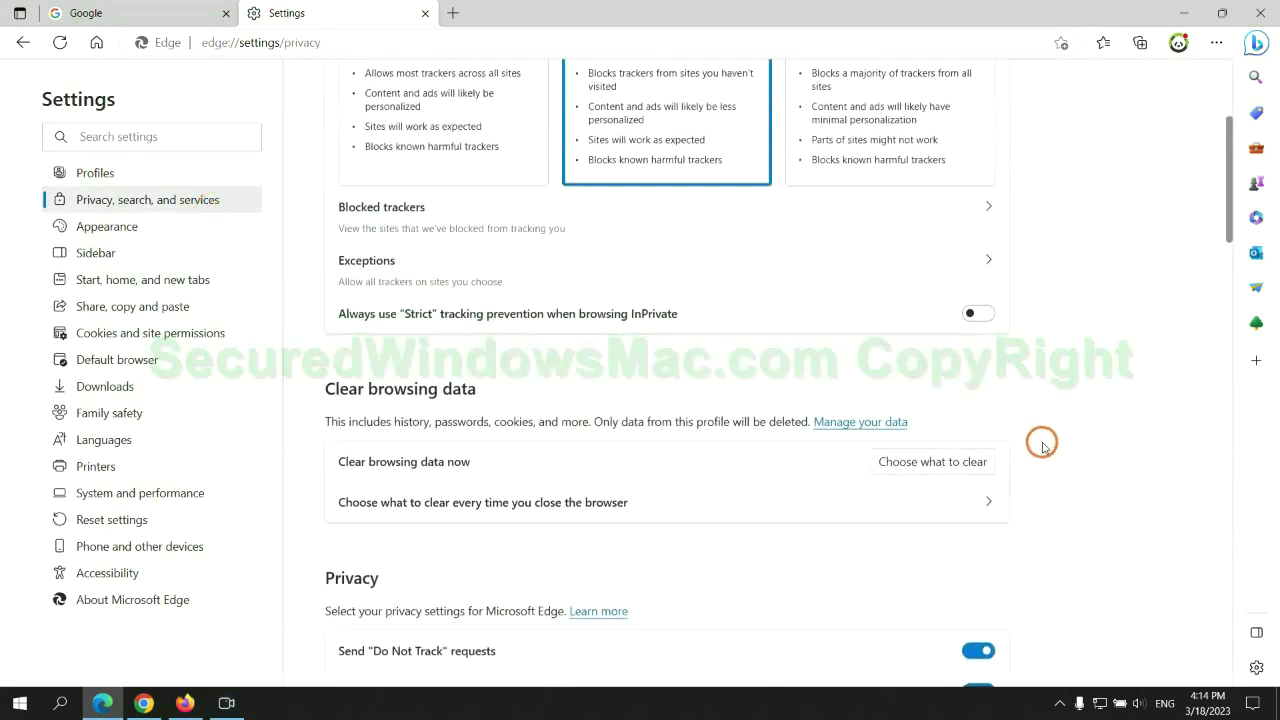
left_click(949, 464)
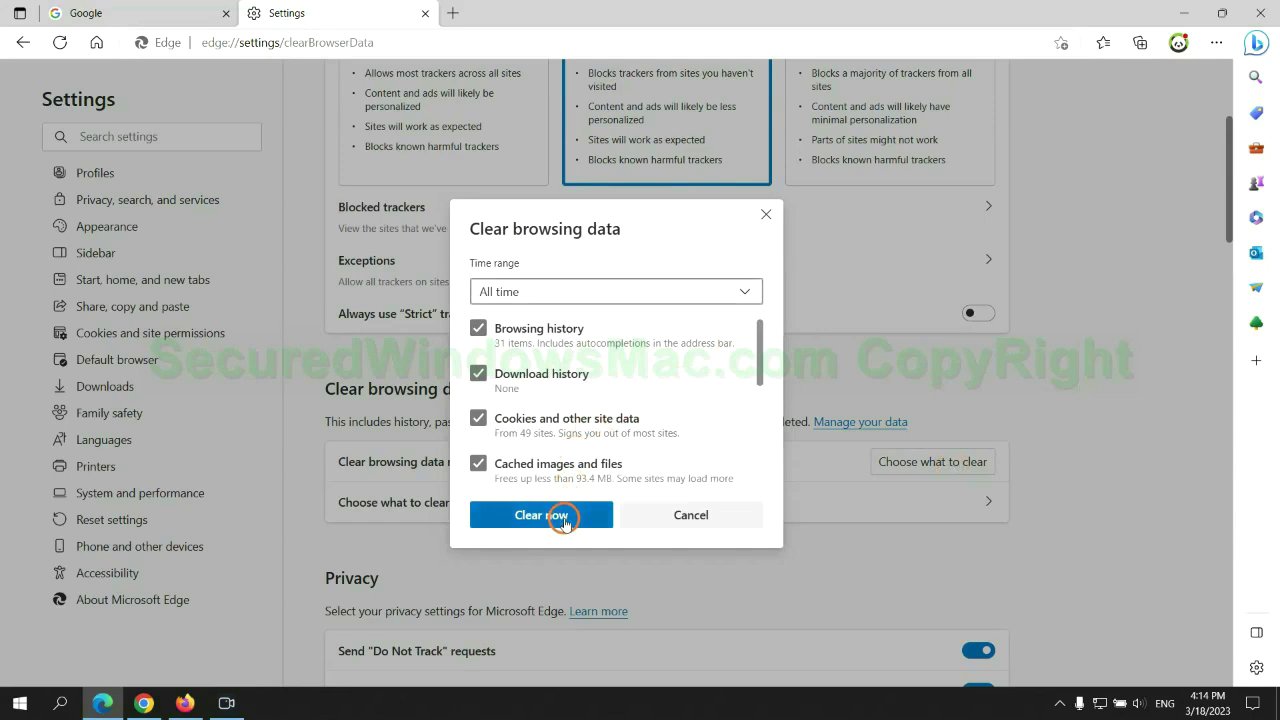
- Start Chrome's 'Restore settings to their original defaults' reset from its Settings page
left_click(144, 700)
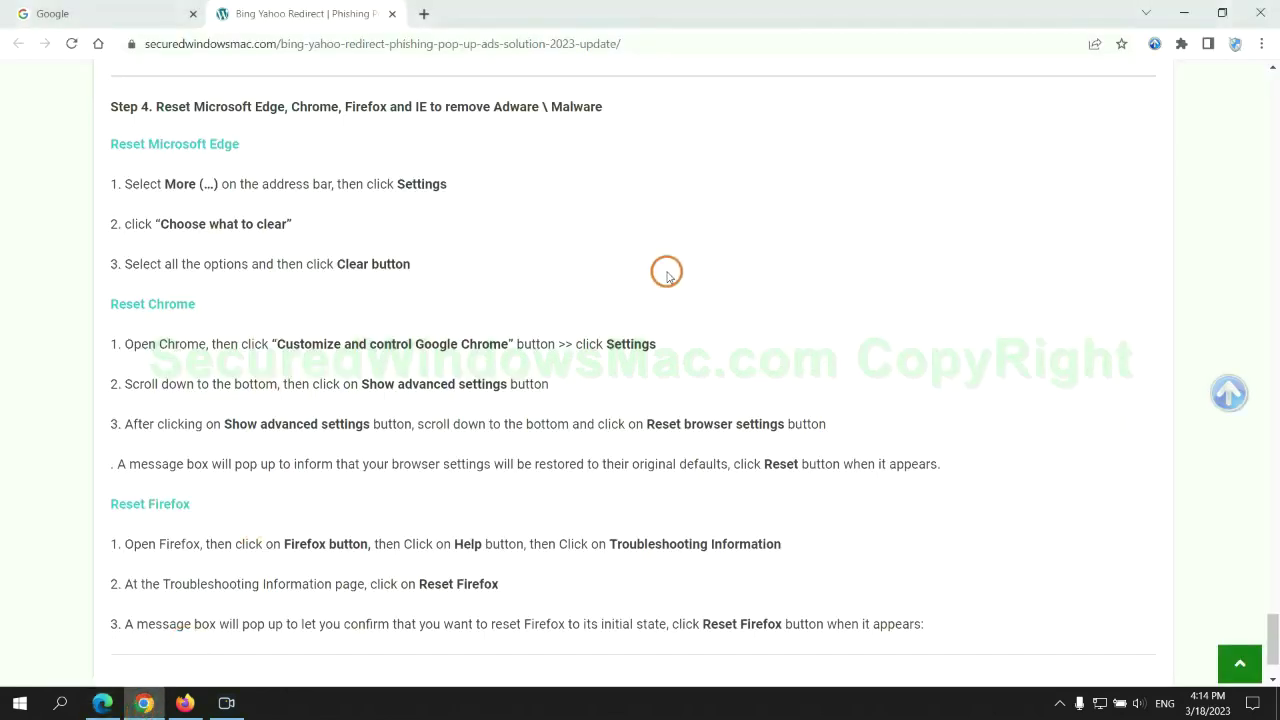
left_click(1259, 50)
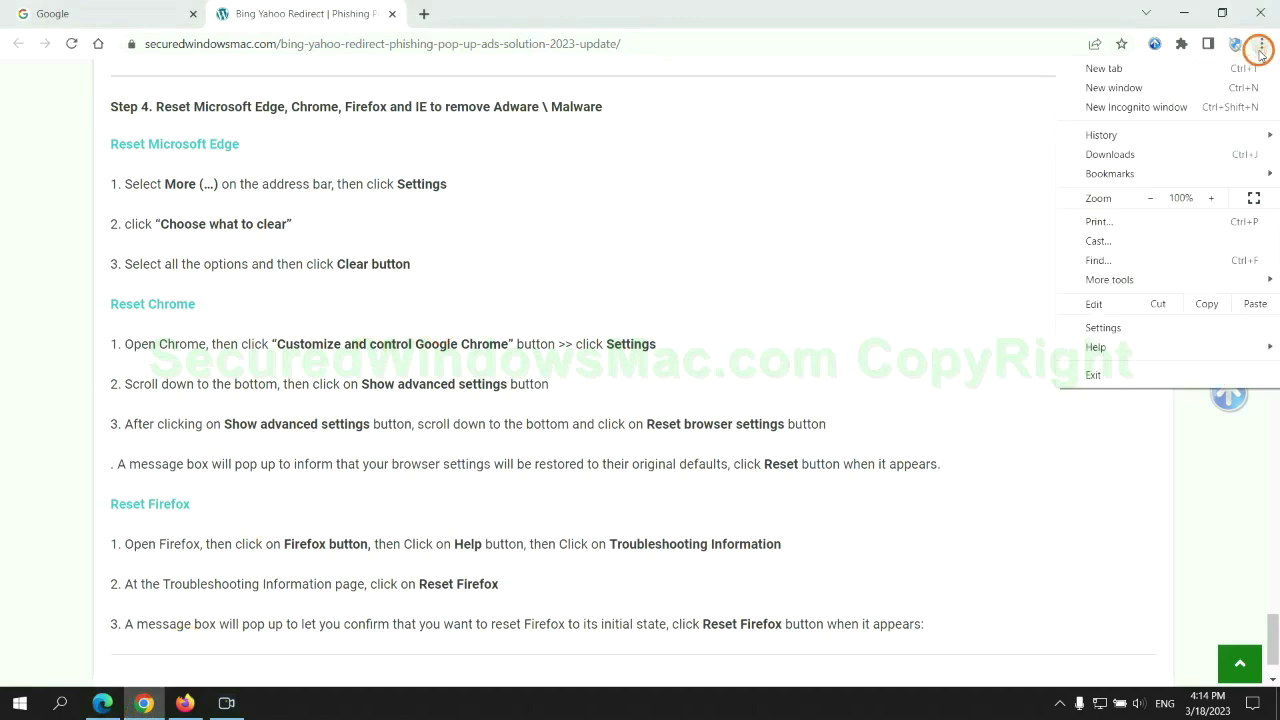
left_click(1106, 326)
type("reset")
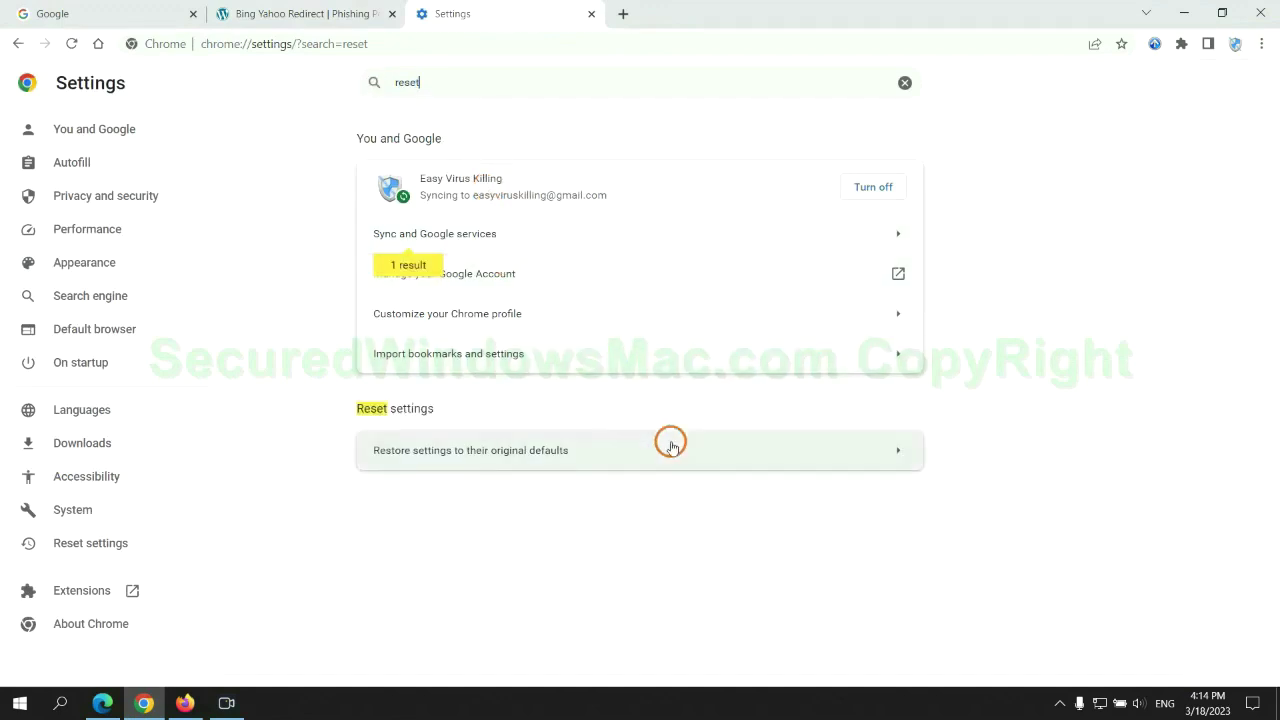
left_click(669, 445)
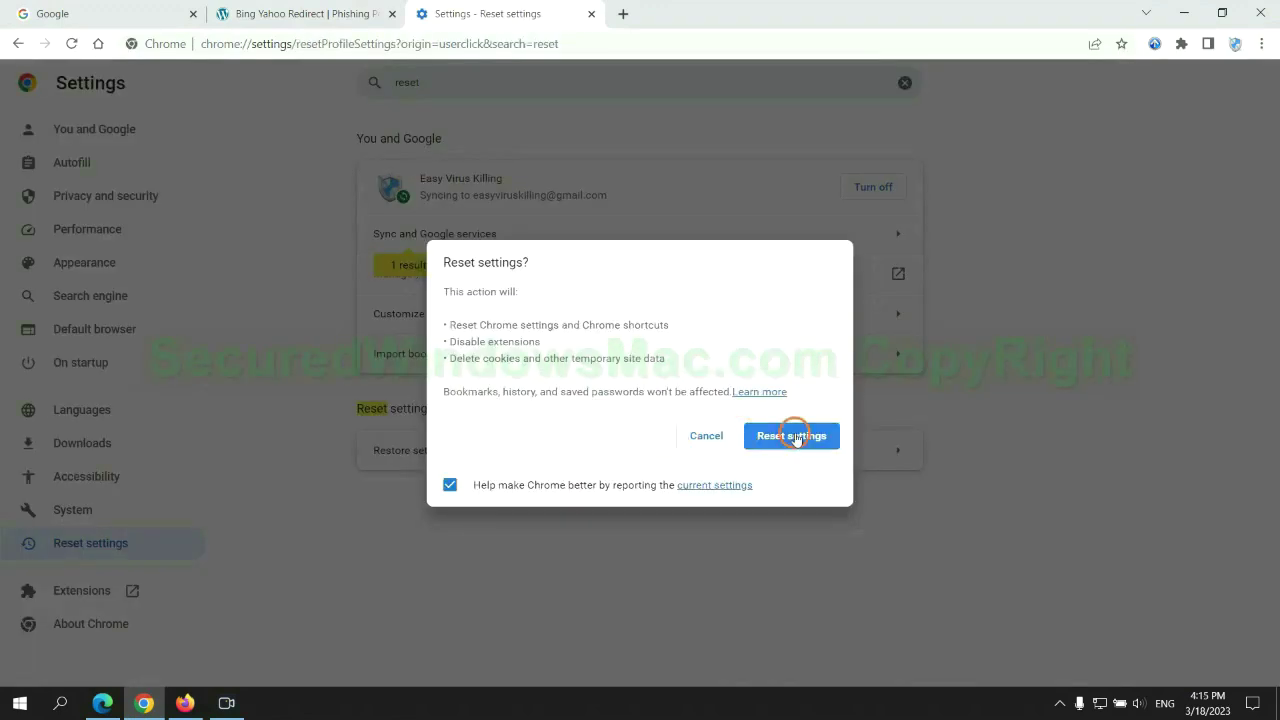
left_click(185, 703)
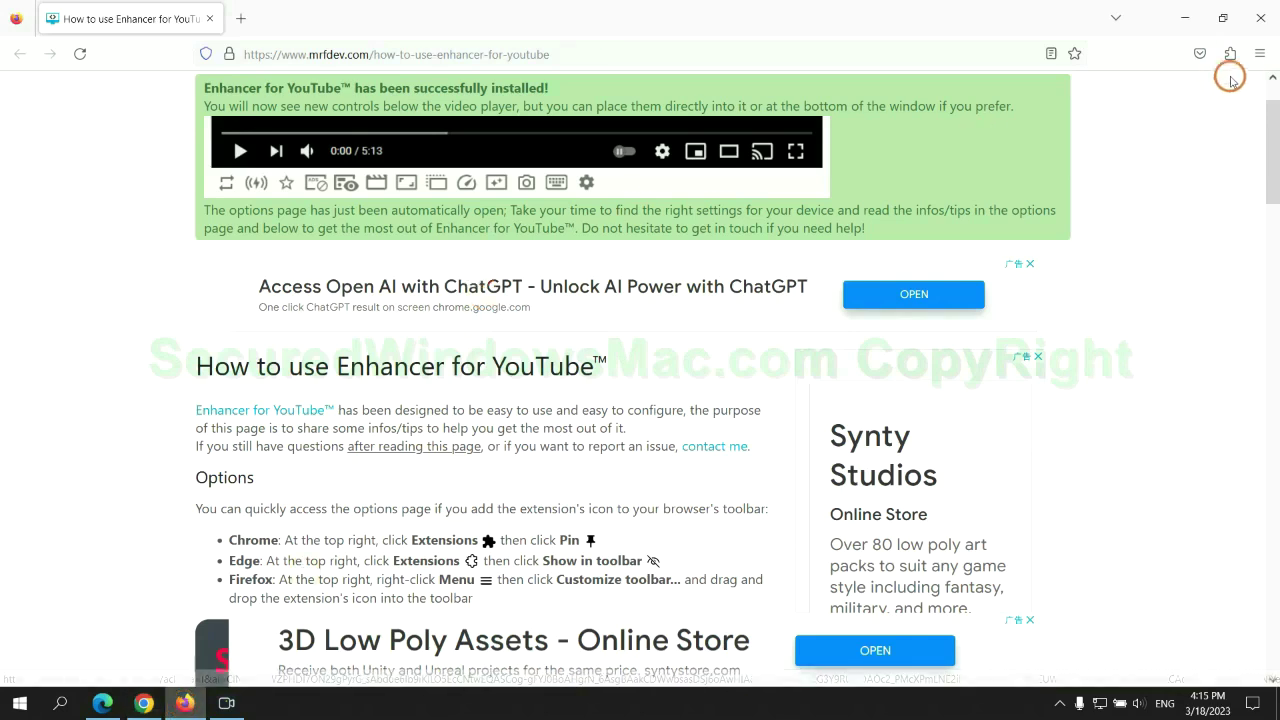
- Start Refresh Firefox from Troubleshooting Information, then highlight the guide's closing SpyHunter note in Chrome
left_click(1260, 53)
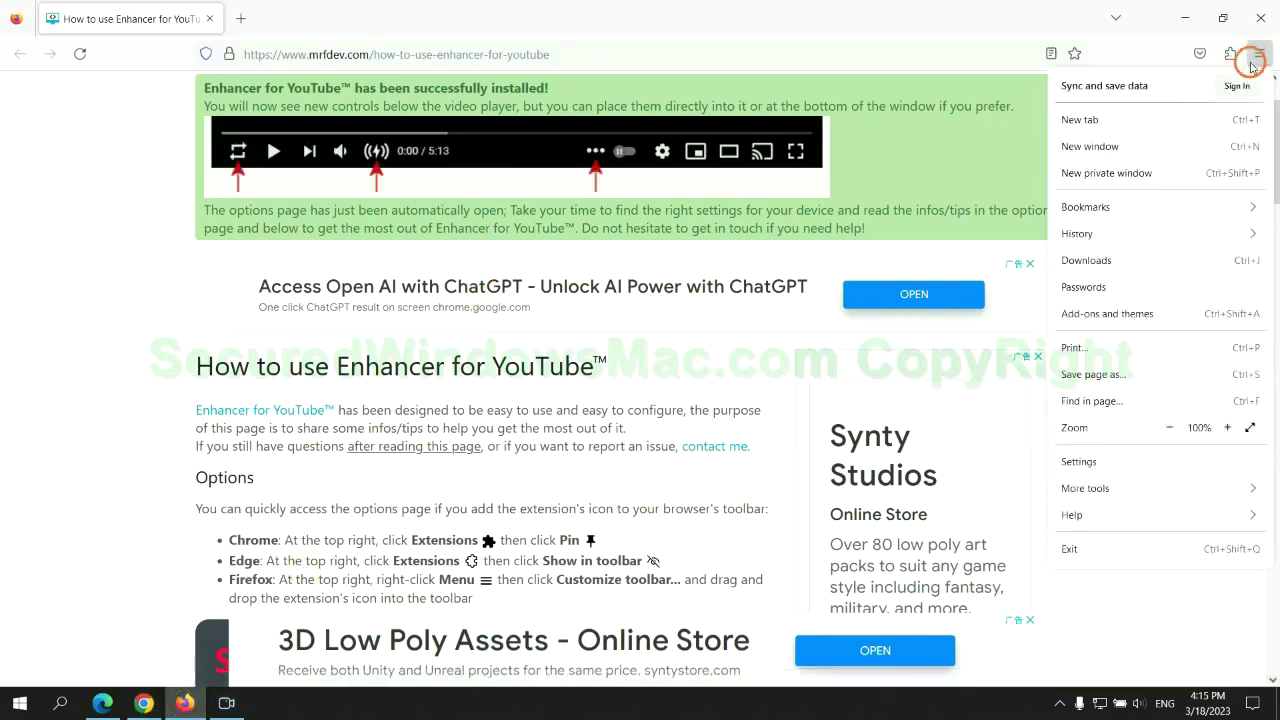
left_click(1087, 514)
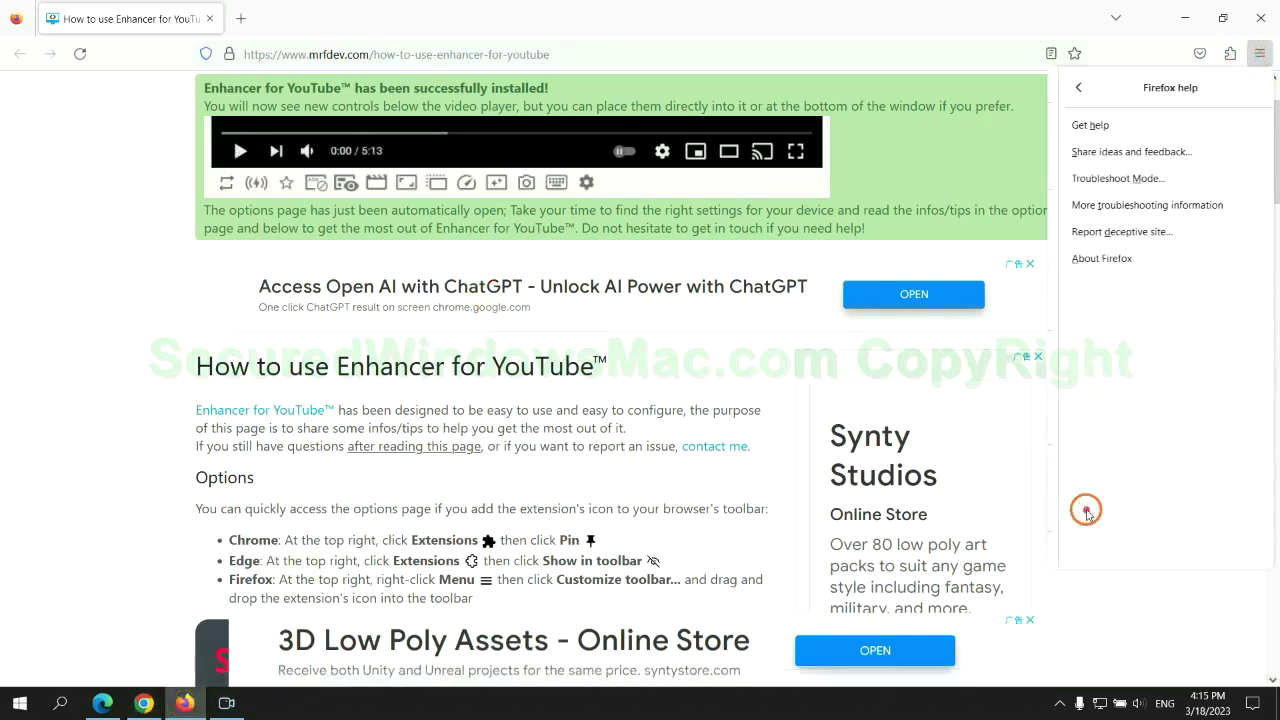
left_click(1141, 205)
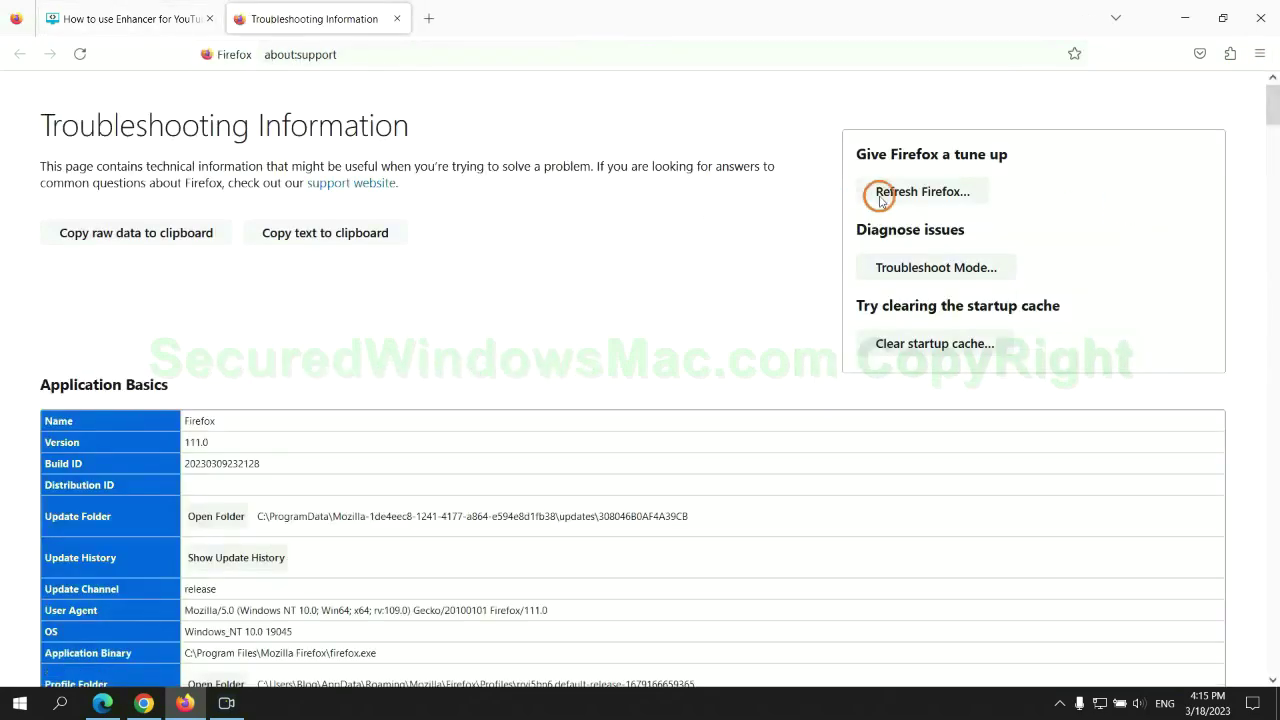
left_click(876, 191)
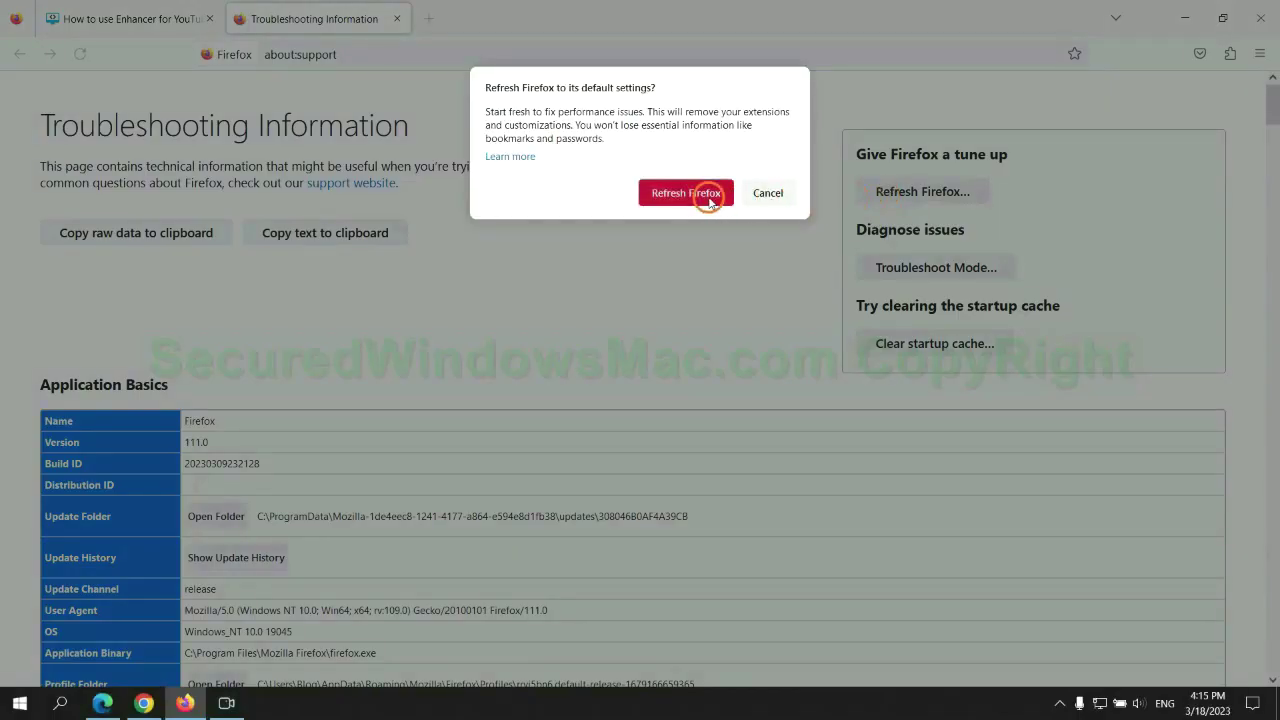
left_click(144, 703)
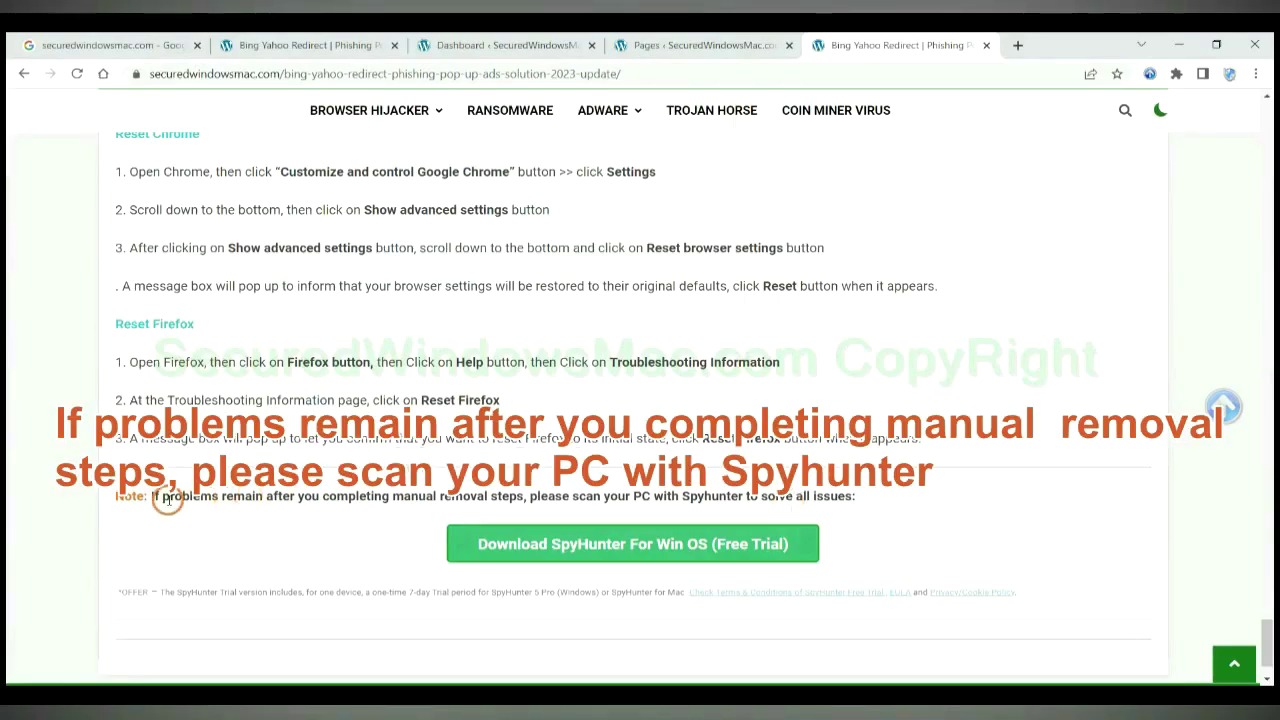
left_click_drag(152, 497, 274, 503)
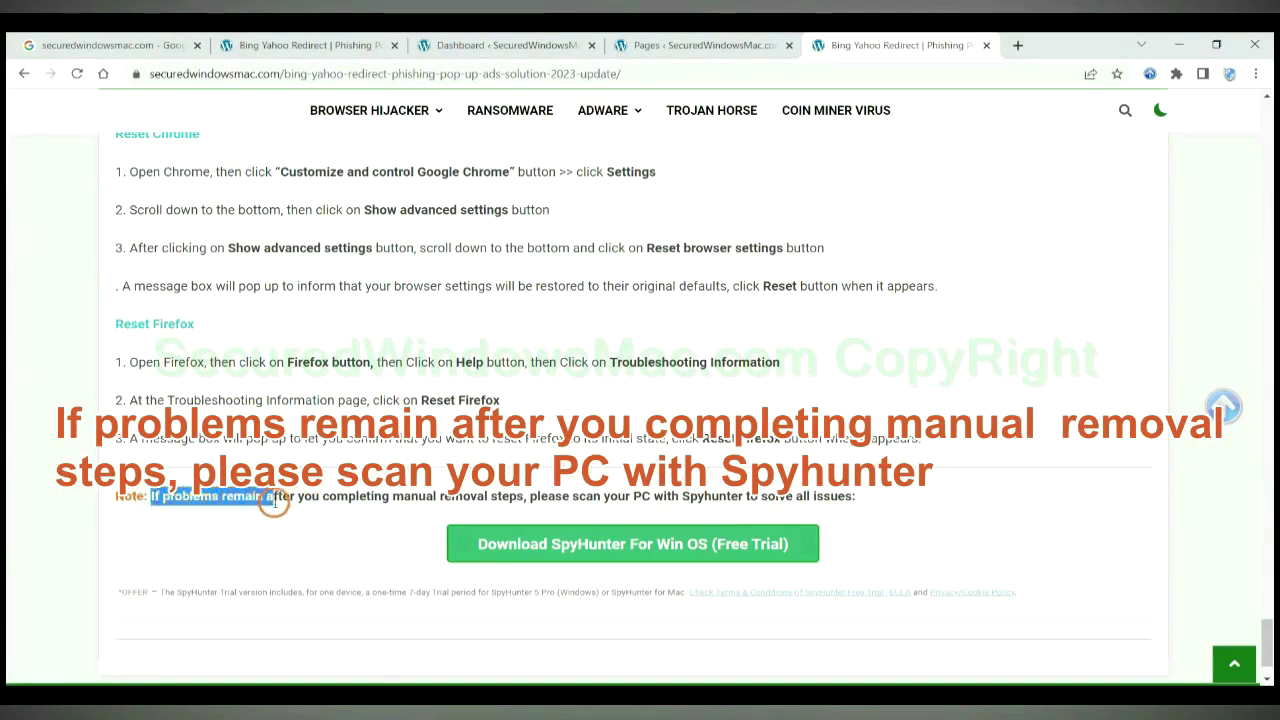